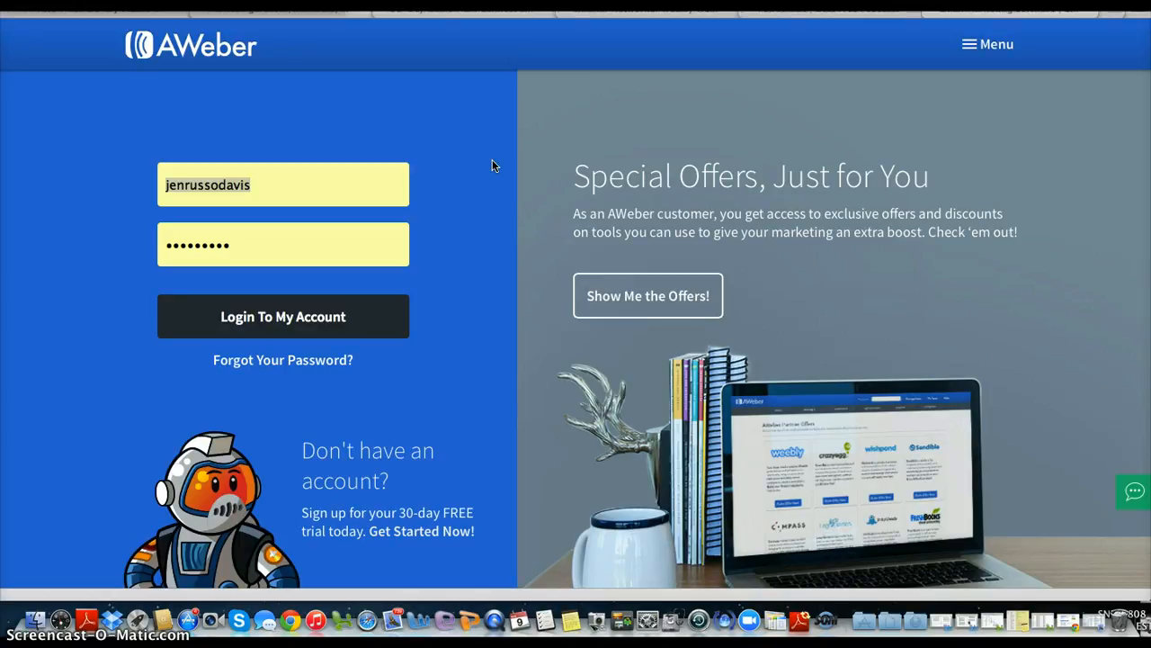
# Open the 30-day free trial sign-up page and examine its plans, account fields, billing fields and service agreement
pyautogui.scroll(-1, 492, 165)
pyautogui.scroll(1, 492, 166)
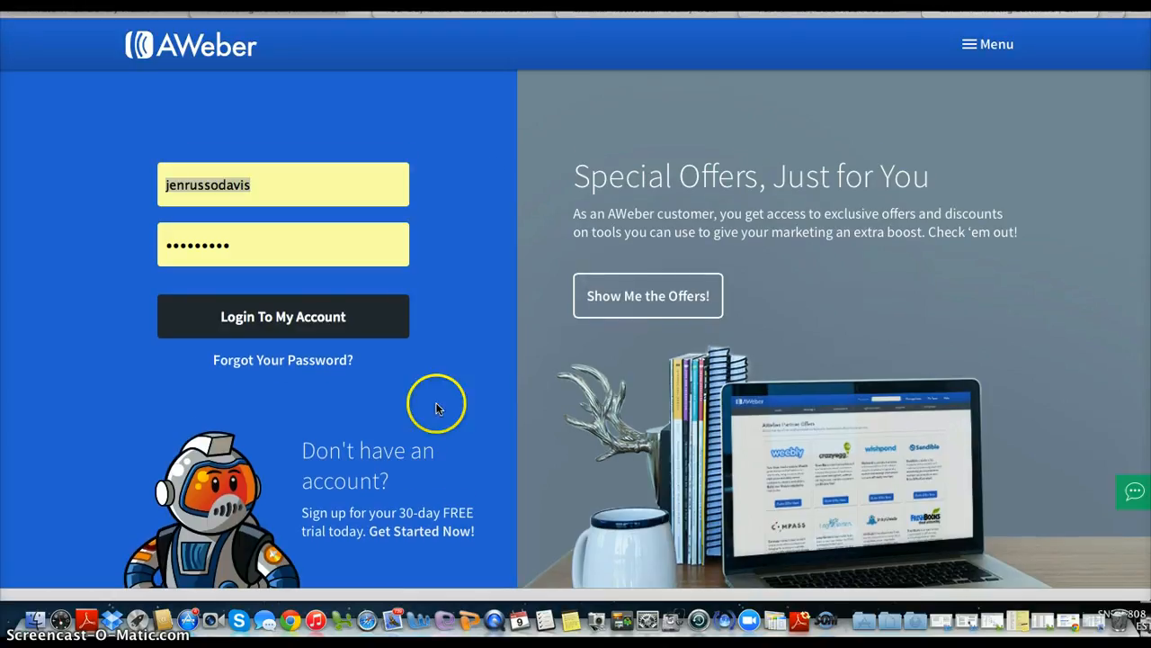
pyautogui.click(390, 534)
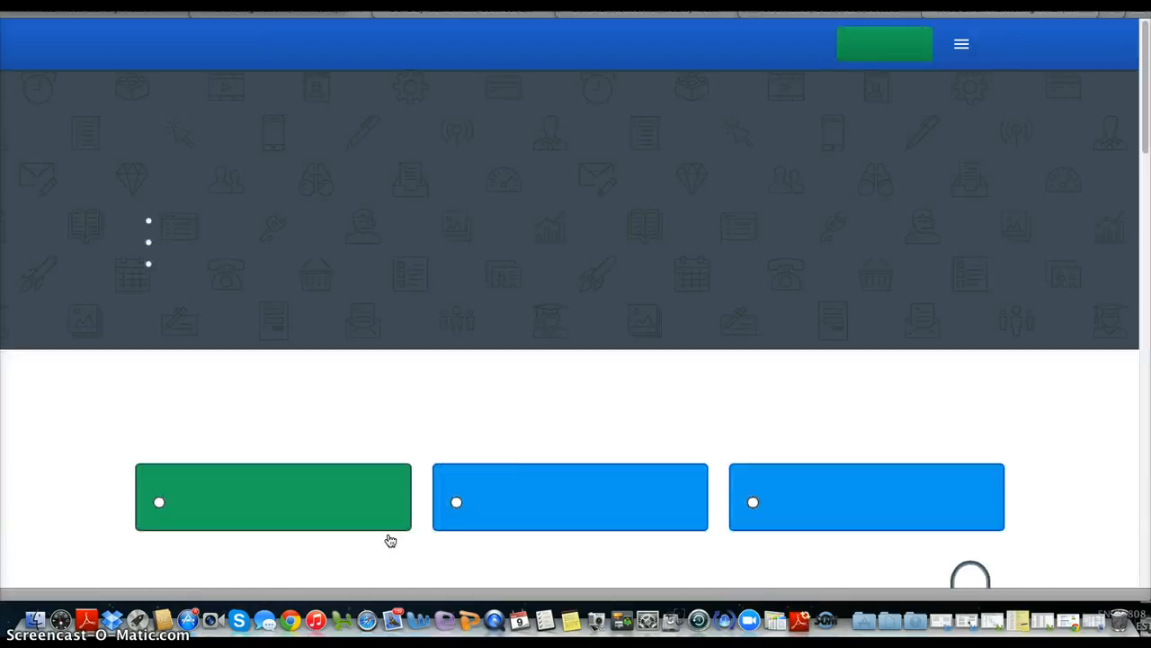
pyautogui.scroll(-3, 561, 223)
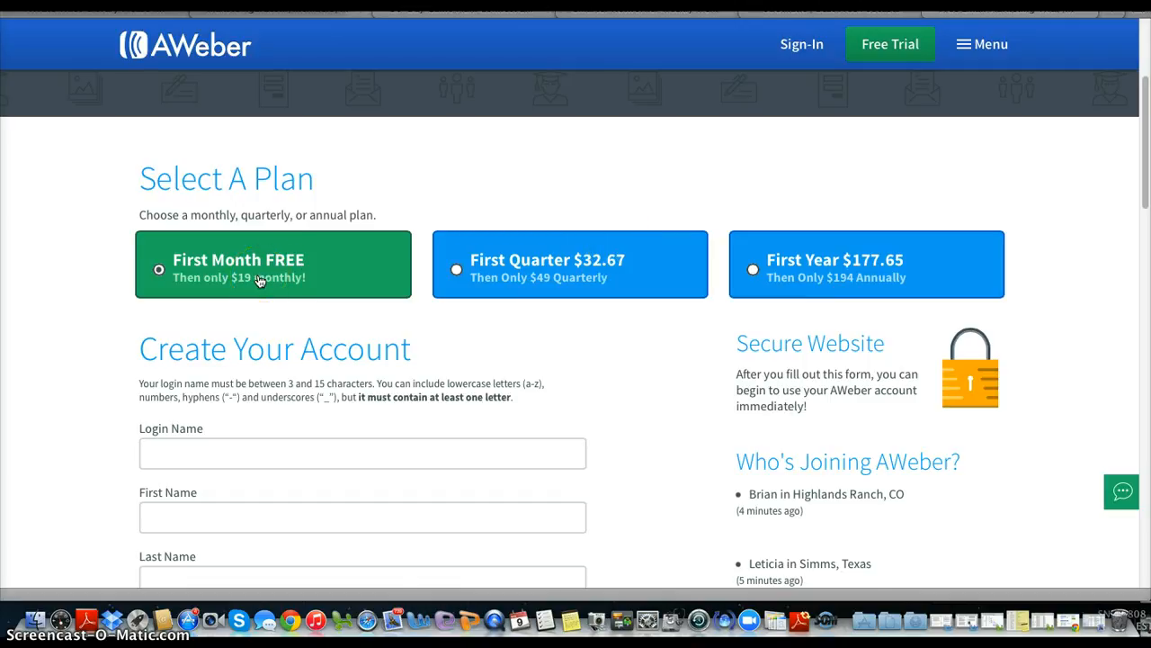
pyautogui.click(513, 270)
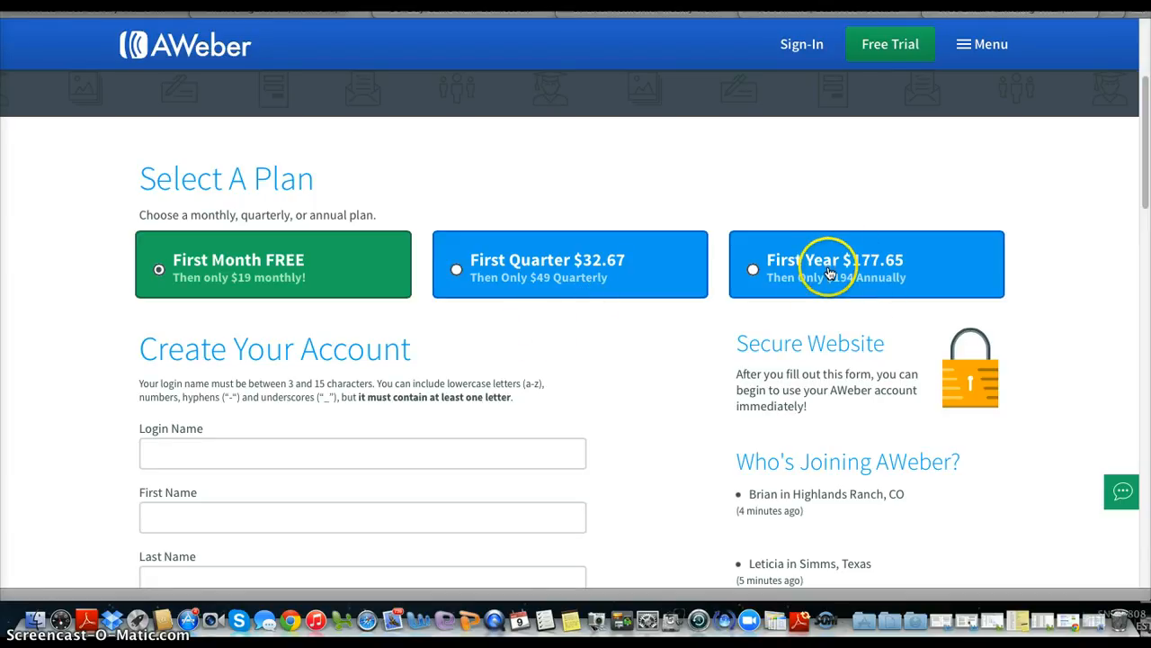
pyautogui.scroll(-3, 4, 275)
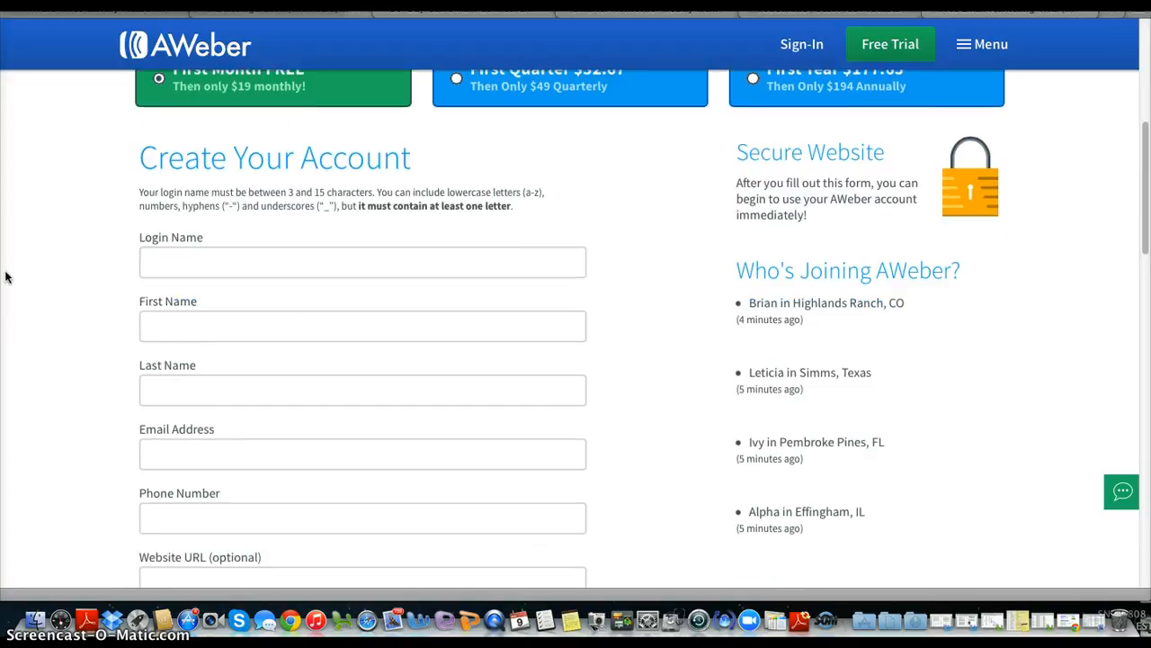
pyautogui.scroll(-2, 5, 274)
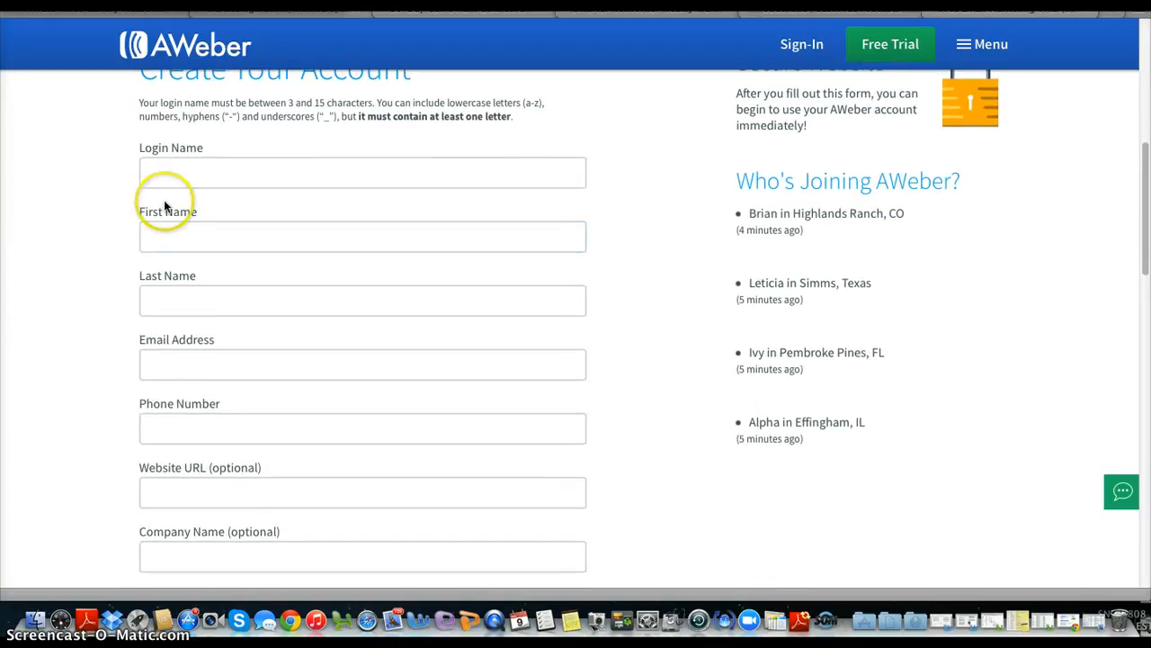
pyautogui.scroll(-3, 160, 262)
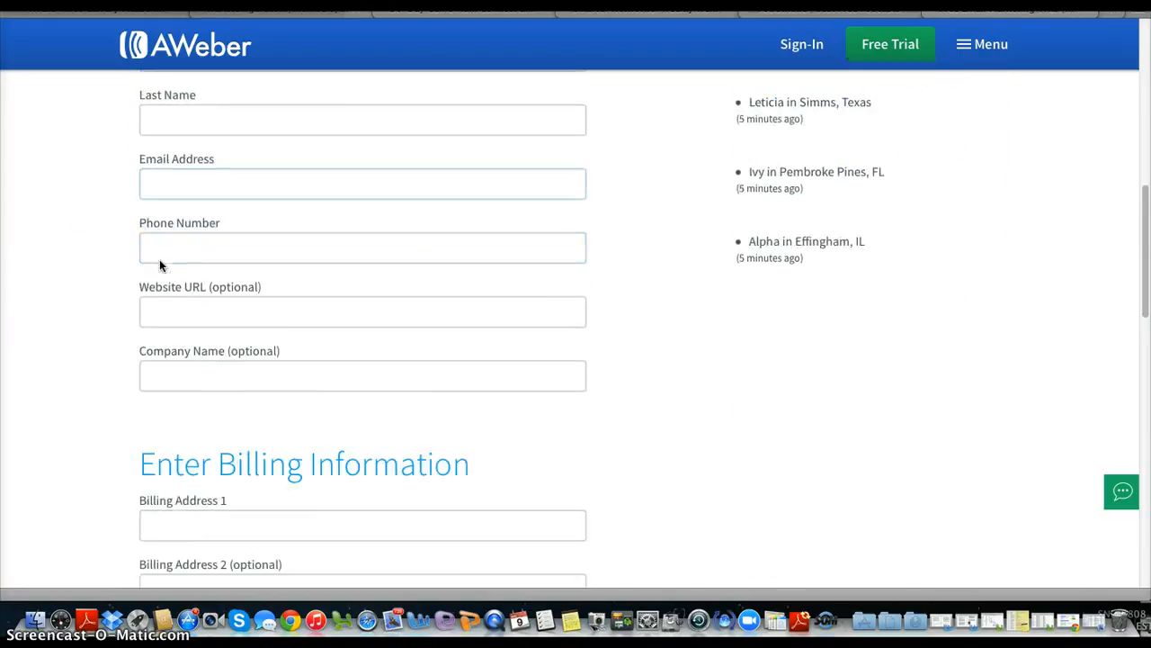
pyautogui.scroll(-6, 159, 262)
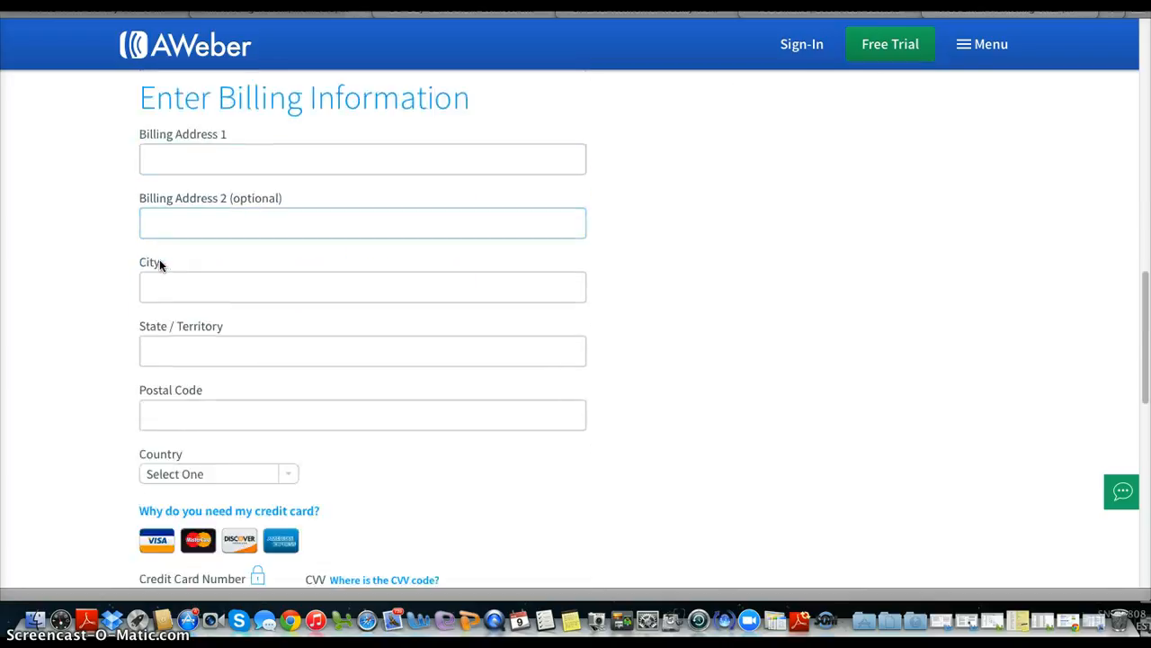
pyautogui.scroll(-5, 159, 262)
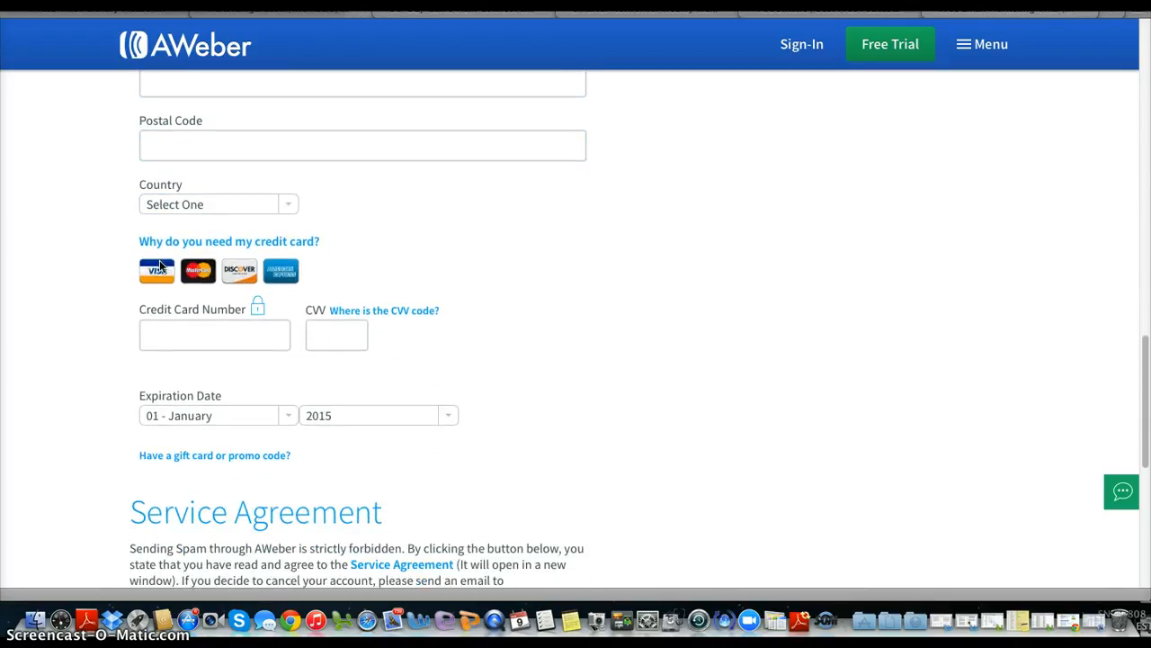
pyautogui.scroll(-5, 206, 442)
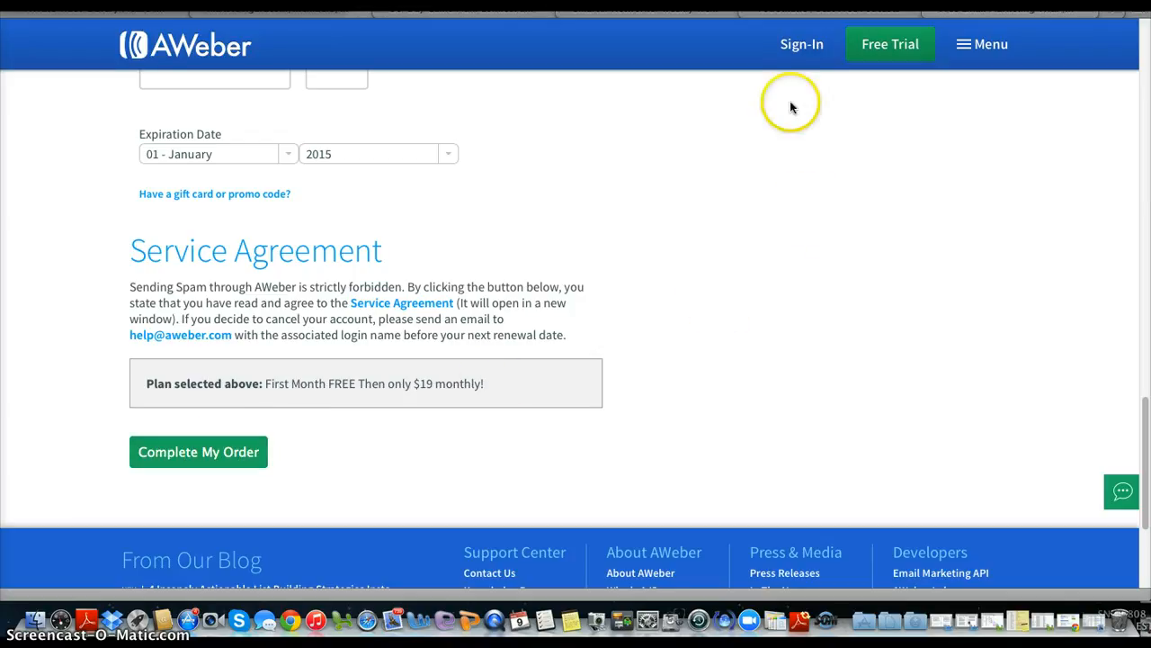
# Go to the sign-in page and log in to the account with the prefilled credentials
pyautogui.click(799, 49)
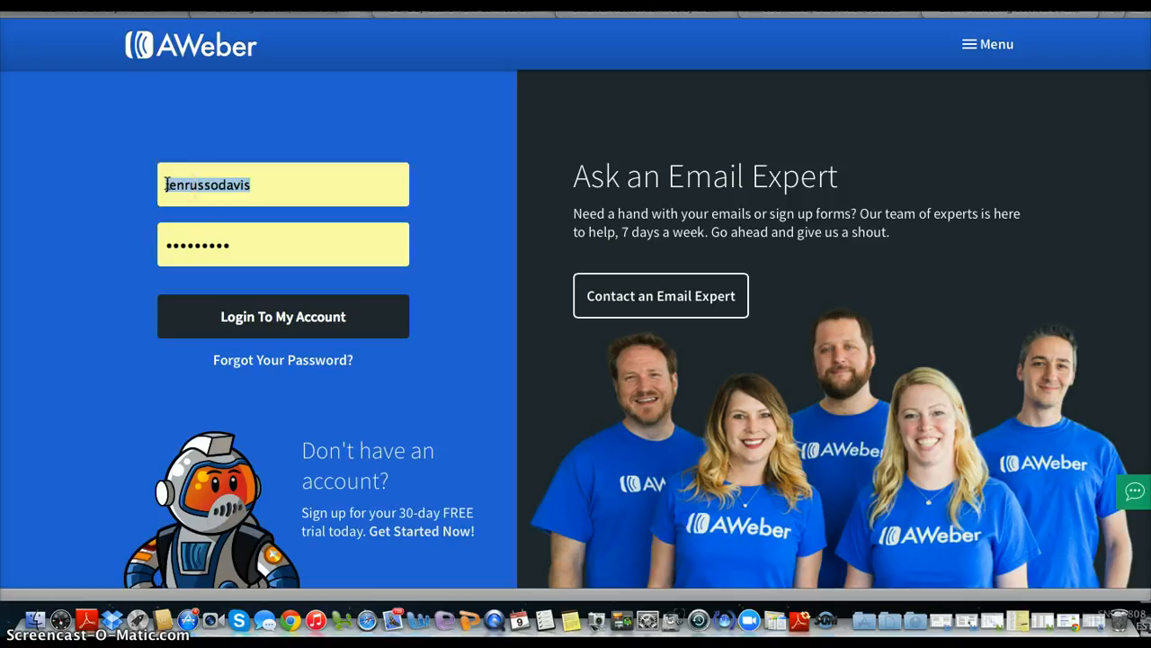
pyautogui.click(206, 244)
pyautogui.click(278, 315)
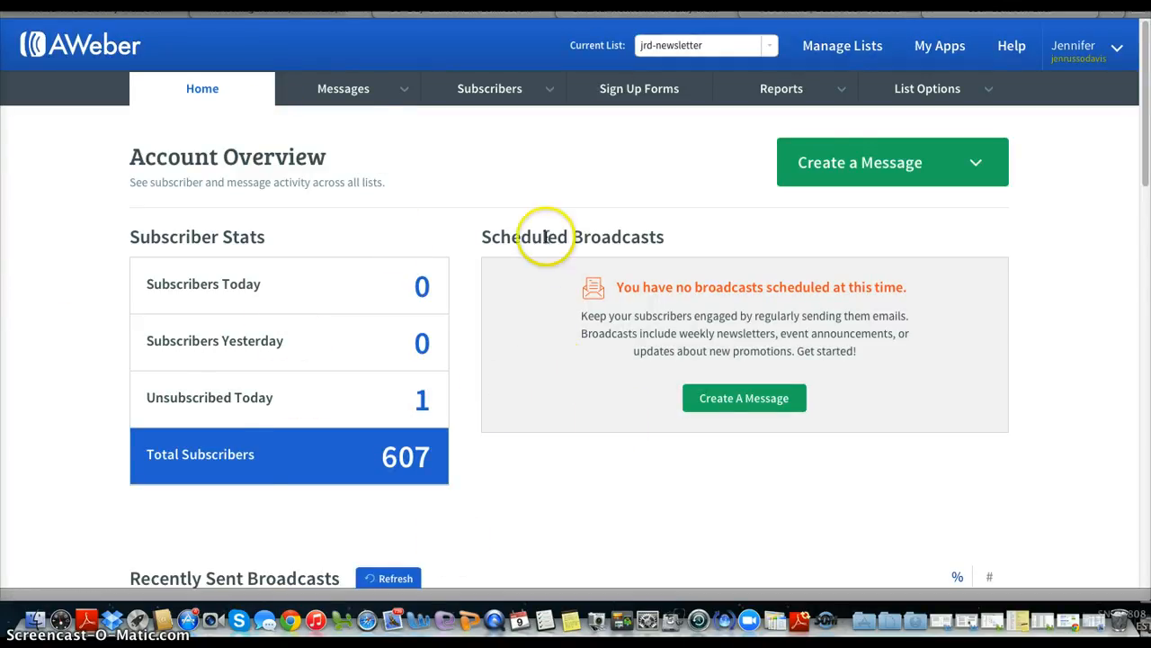
# Open the list management page and start creating a new list
pyautogui.scroll(-10, 516, 169)
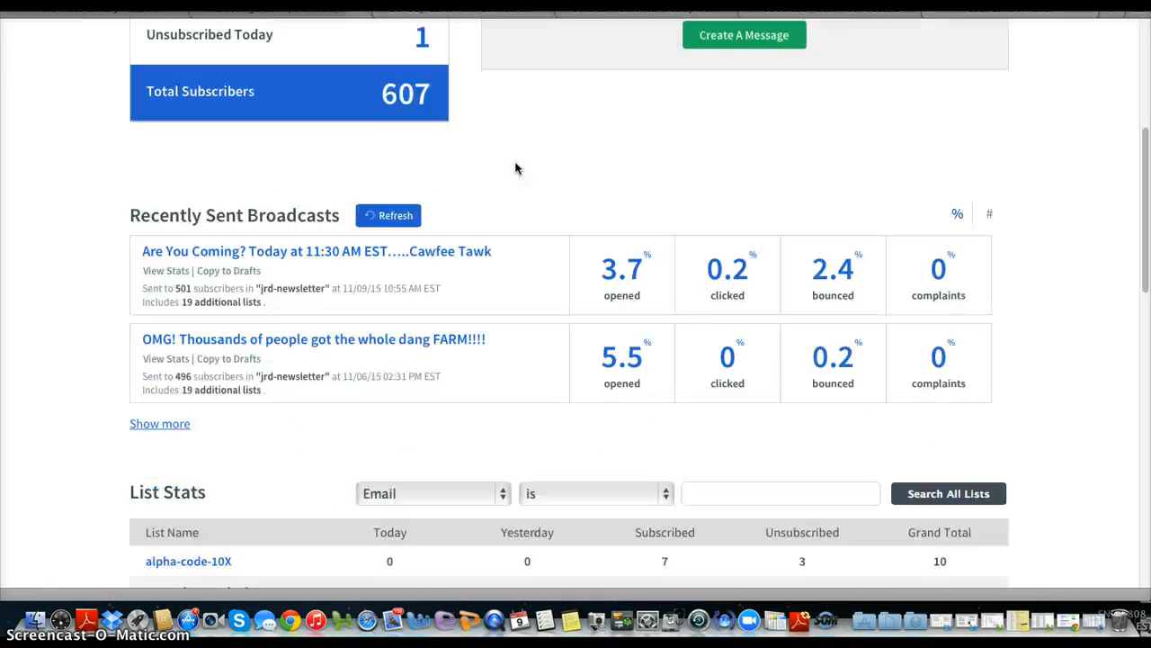
pyautogui.scroll(-3, 515, 168)
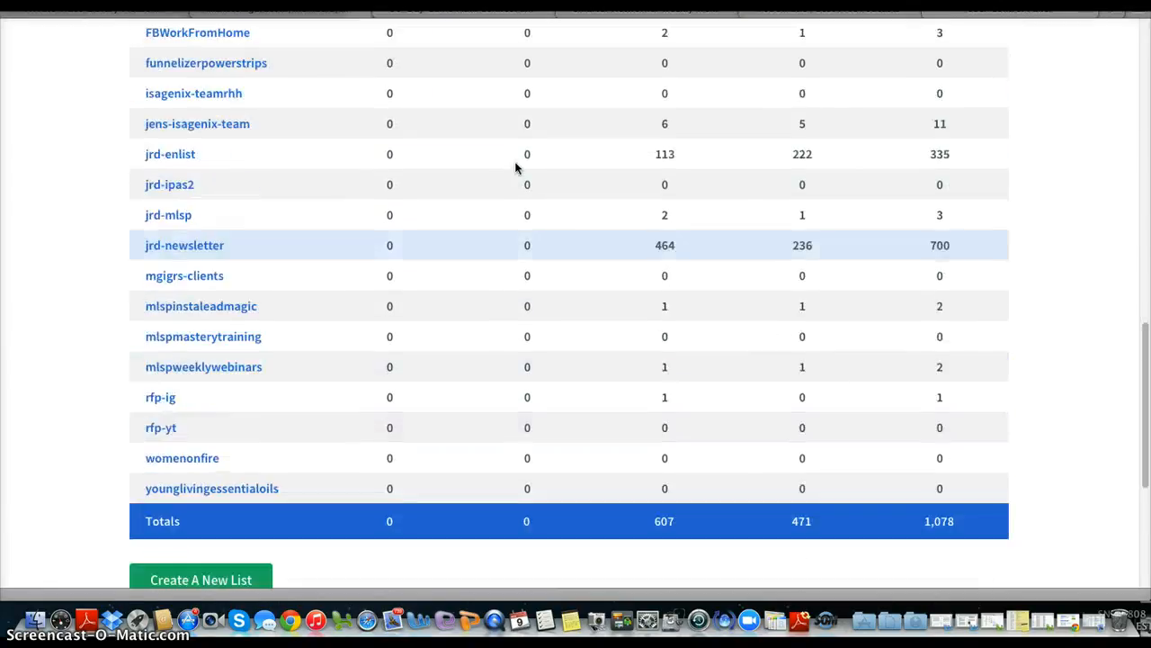
pyautogui.scroll(6, 518, 162)
pyautogui.scroll(8, 368, 317)
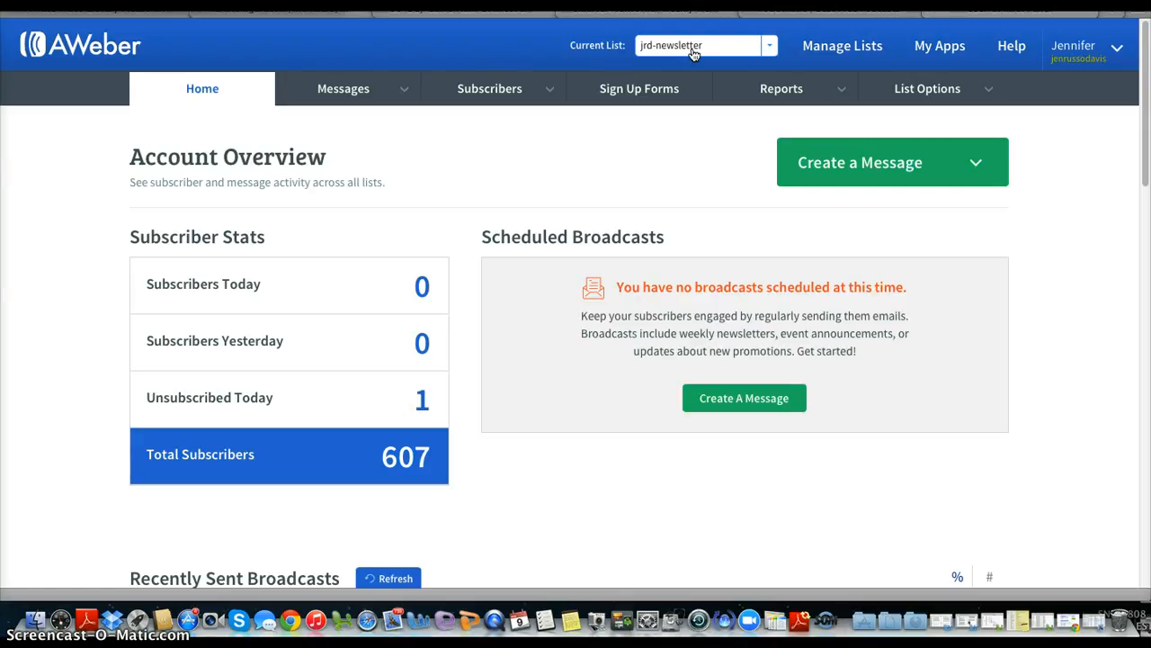
pyautogui.click(826, 56)
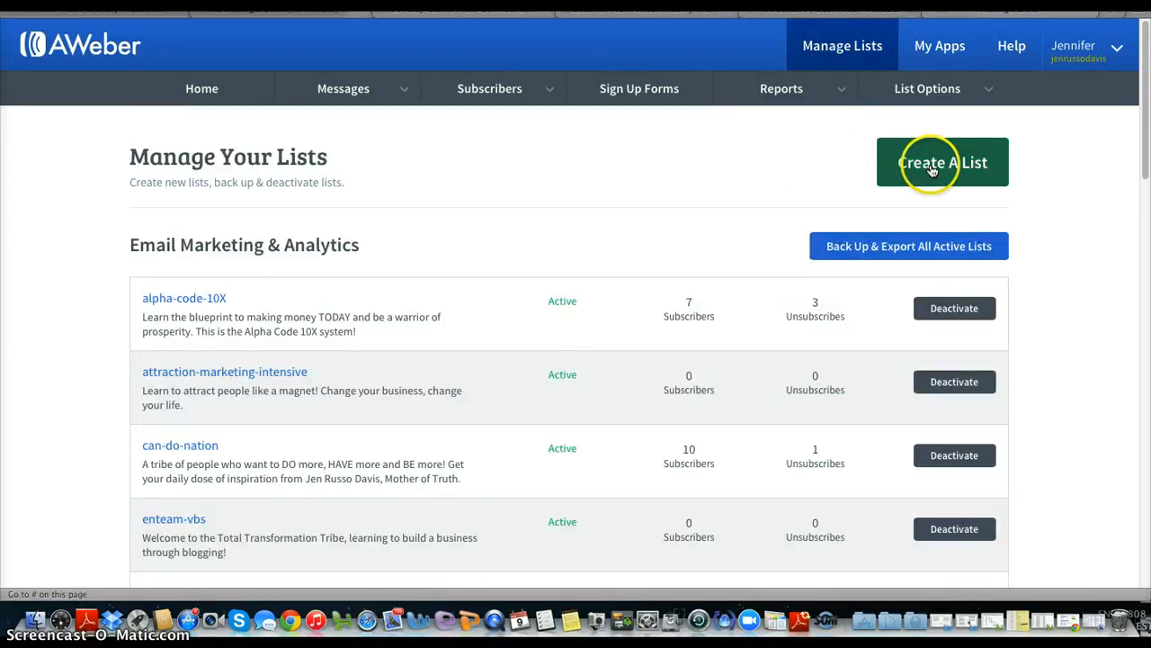
pyautogui.click(933, 170)
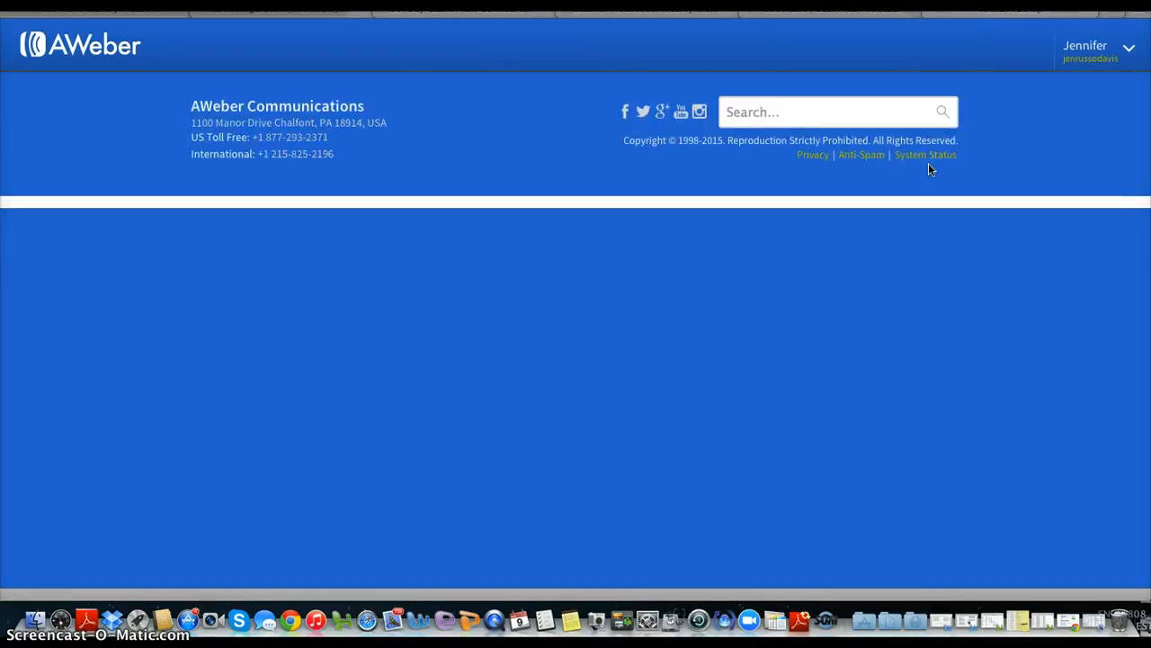
# Replace the surname in the sender name, keep the other company details, and continue to the list naming page
pyautogui.scroll(-2, 279, 239)
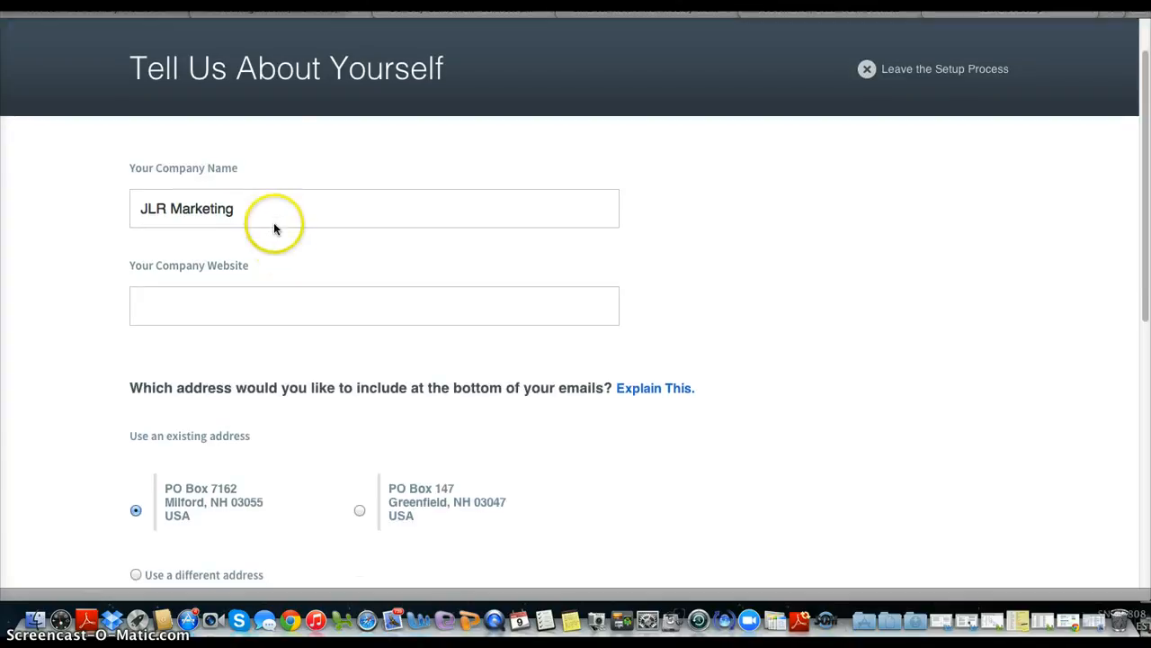
pyautogui.scroll(-2, 253, 244)
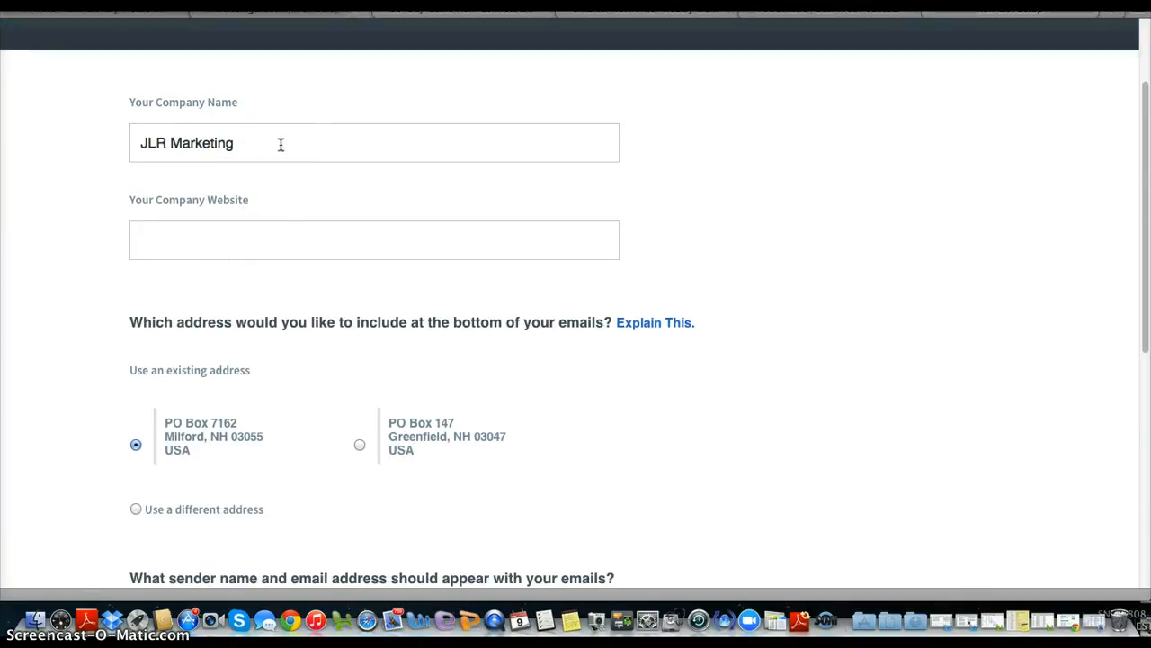
pyautogui.scroll(-3, 281, 145)
pyautogui.click(231, 175)
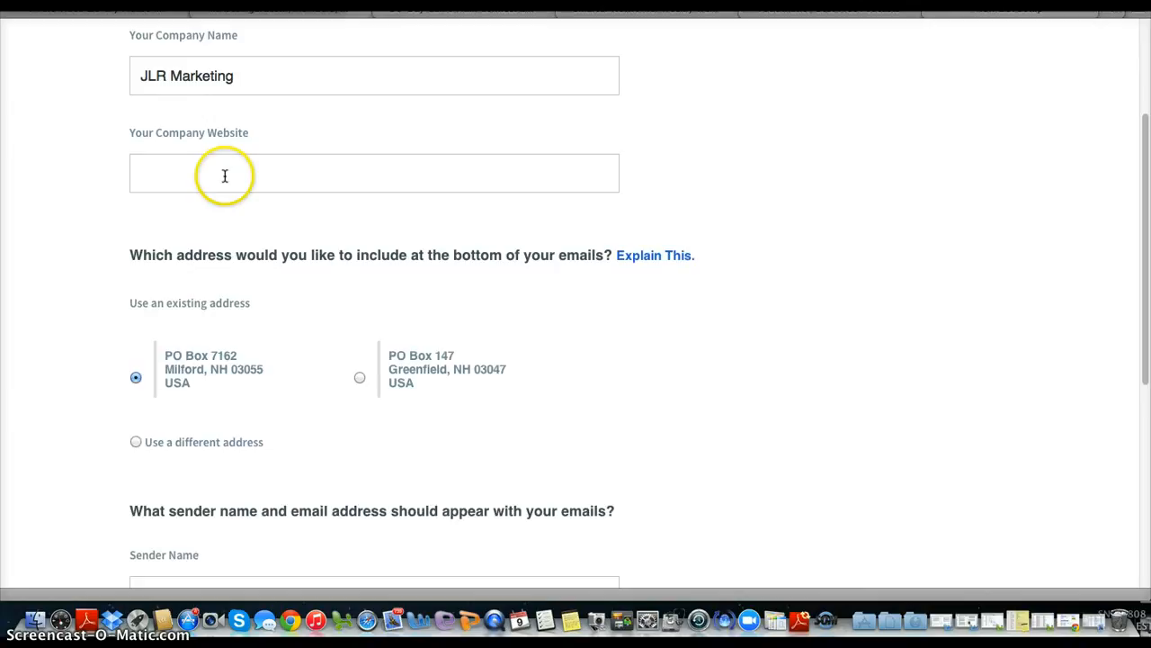
pyautogui.scroll(-5, 225, 176)
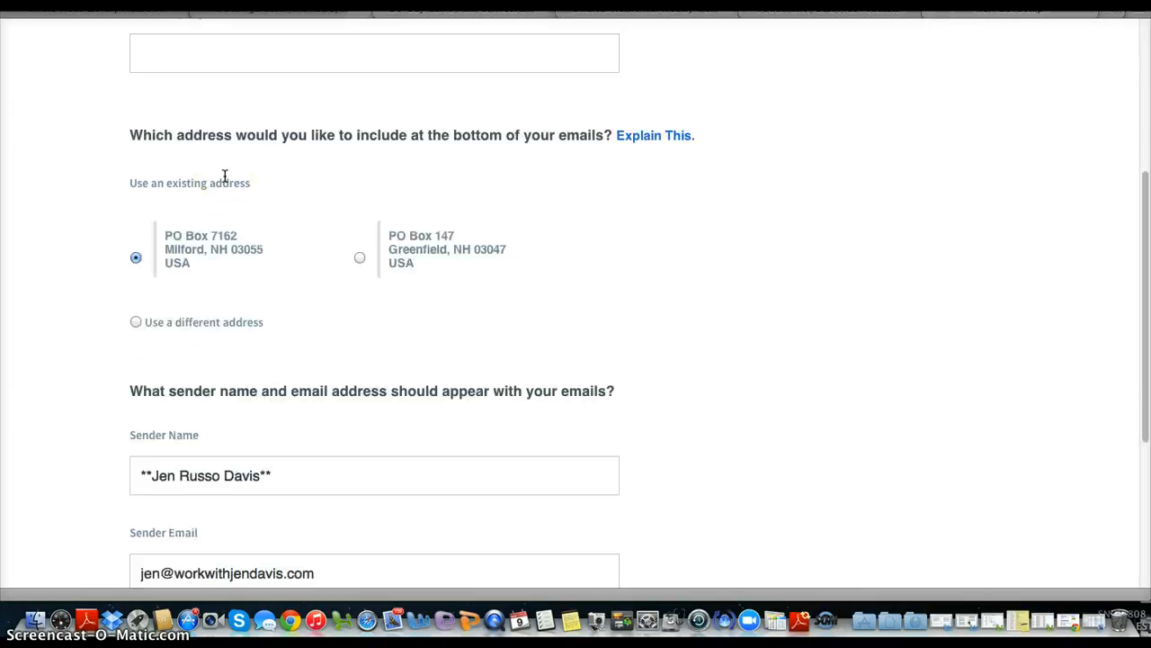
pyautogui.scroll(-1, 225, 175)
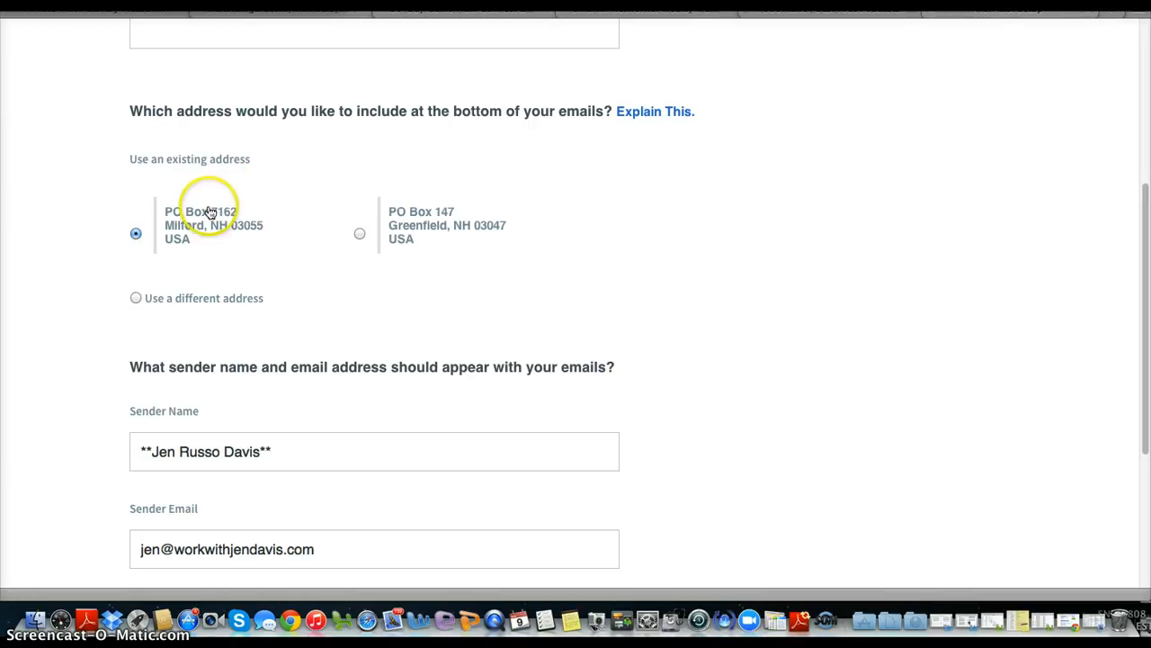
pyautogui.scroll(-3, 209, 214)
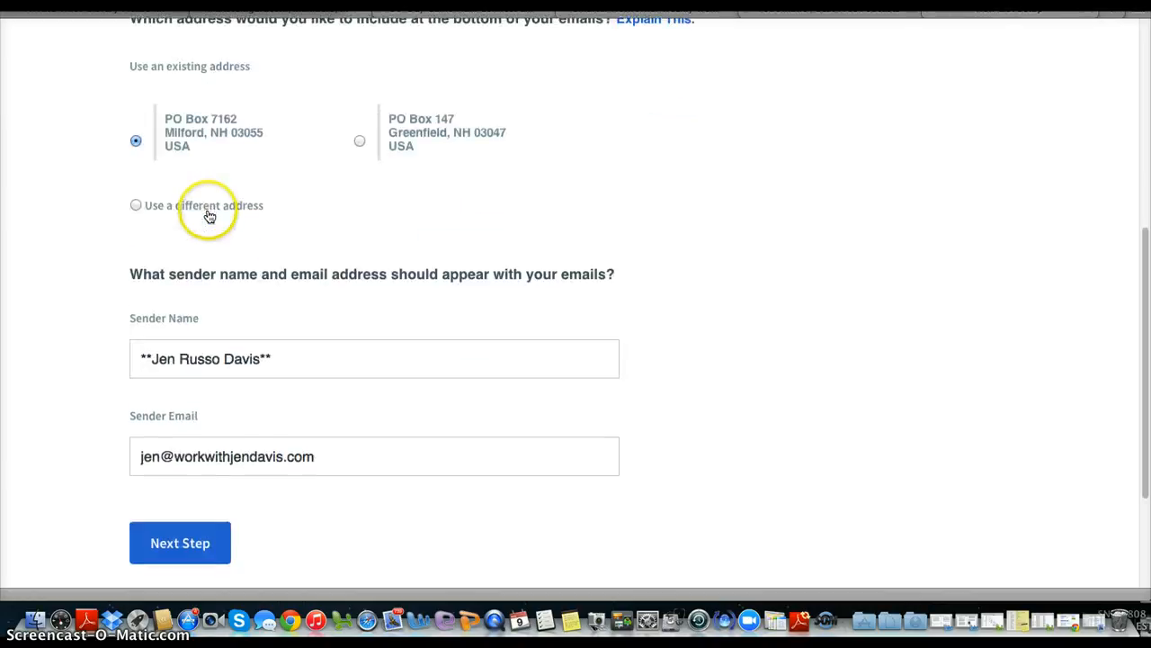
pyautogui.click(223, 360)
pyautogui.moveTo(260, 360); pyautogui.dragTo(216, 359)
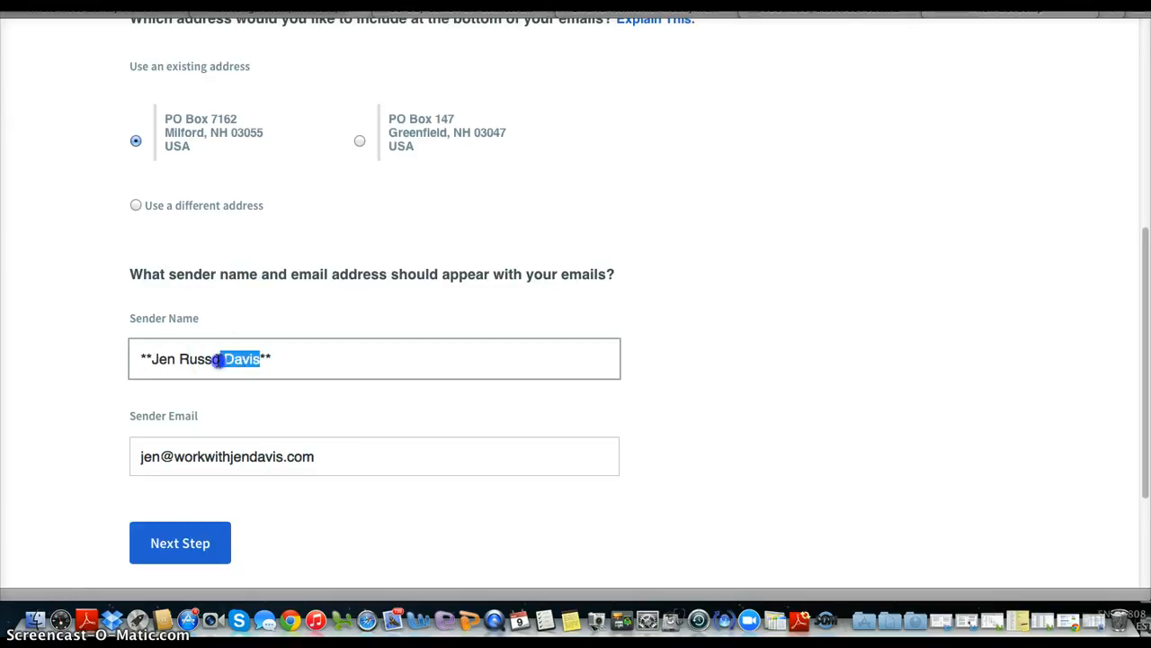
pyautogui.write('Roopenian')
pyautogui.click(180, 546)
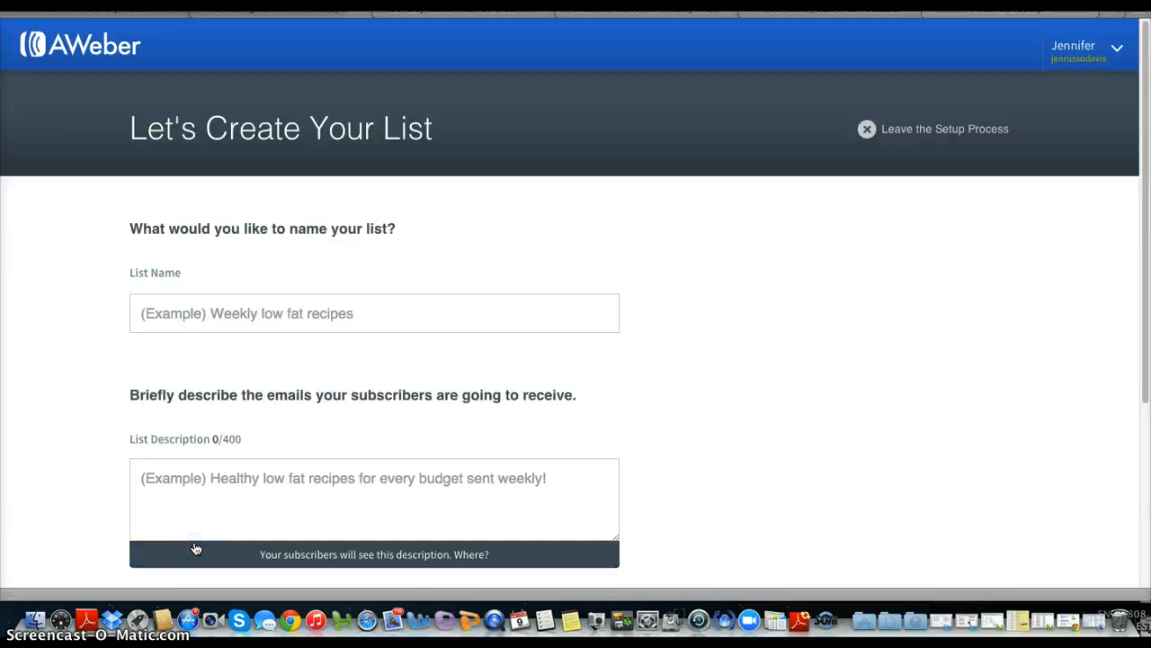
# Enter "jrd-newsletter" as the list name
pyautogui.click(476, 235)
pyautogui.scroll(-2, 476, 236)
pyautogui.click(314, 213)
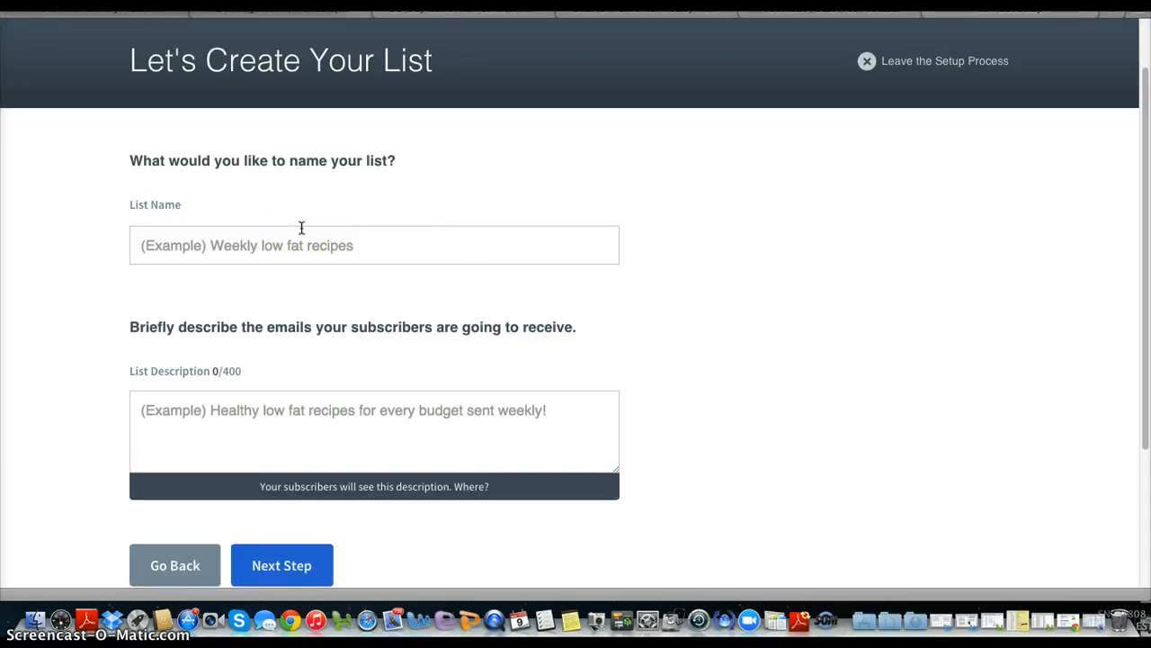
pyautogui.click(291, 244)
pyautogui.click(368, 239)
pyautogui.write('jrd')
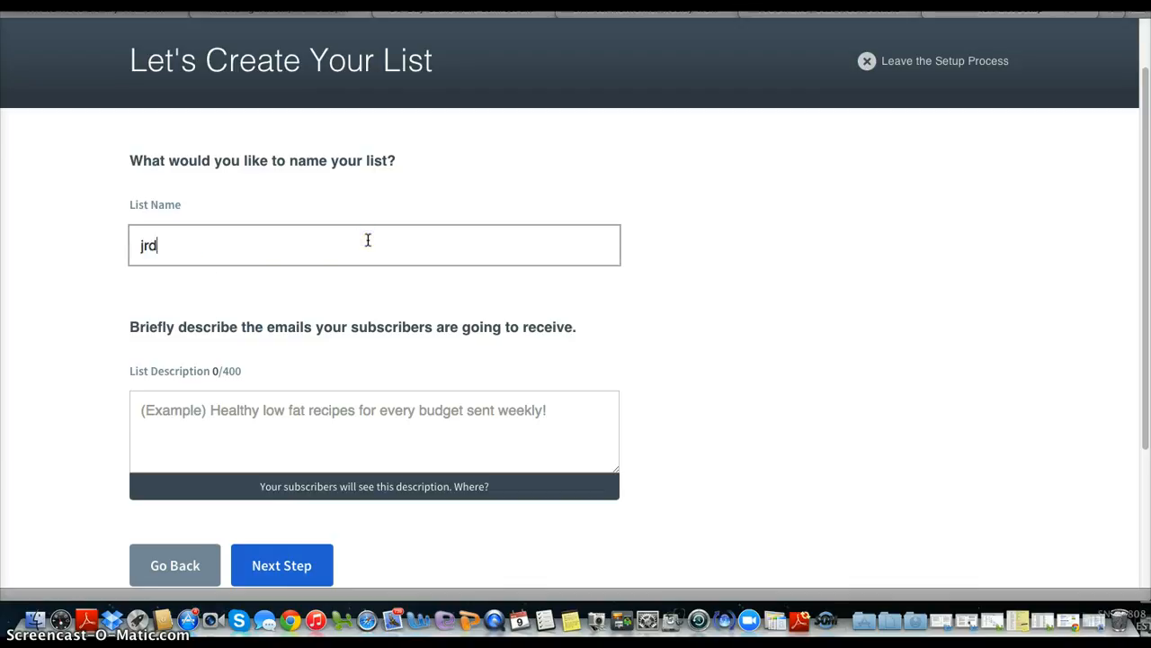
pyautogui.write('-')
pyautogui.press('Down')
pyautogui.press('Down')
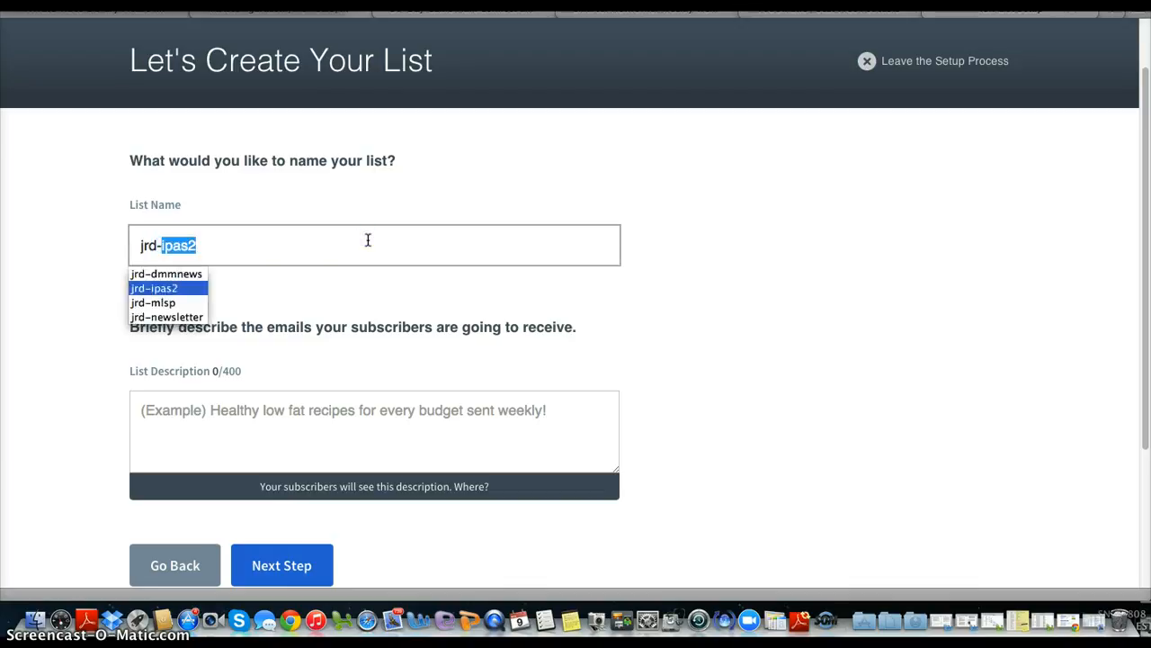
pyautogui.write('newslettetr')
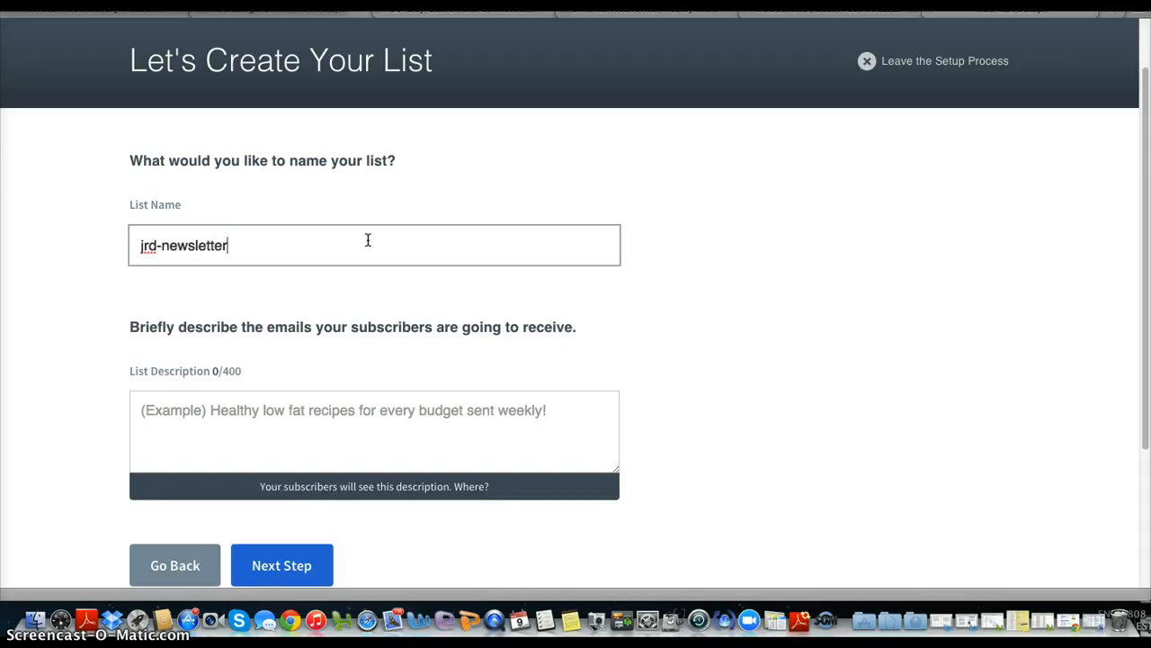
# Replace the whole list name with "Living Your Purpose"
pyautogui.moveTo(243, 243); pyautogui.dragTo(142, 246)
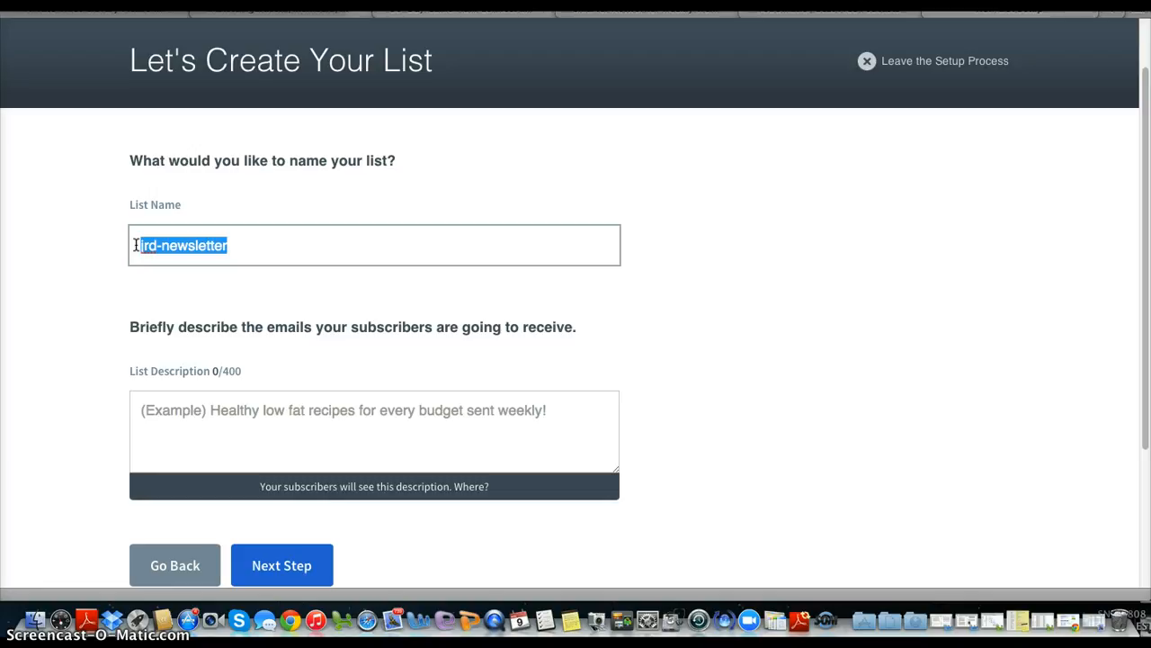
pyautogui.write('Living Your P')
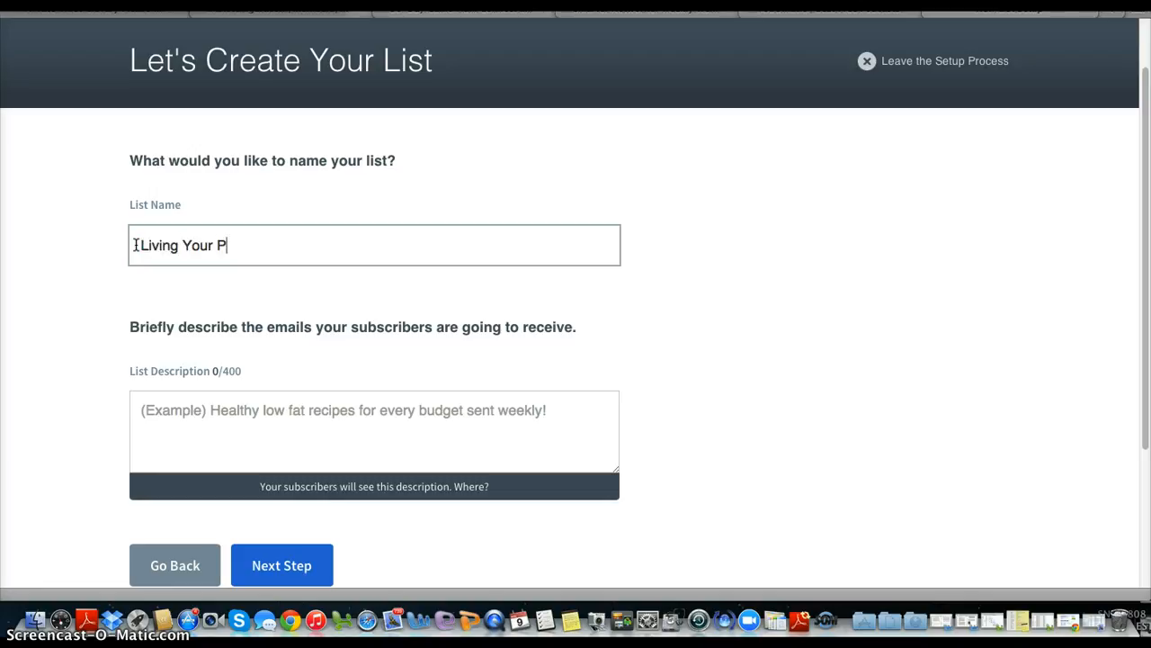
pyautogui.write('urpose')
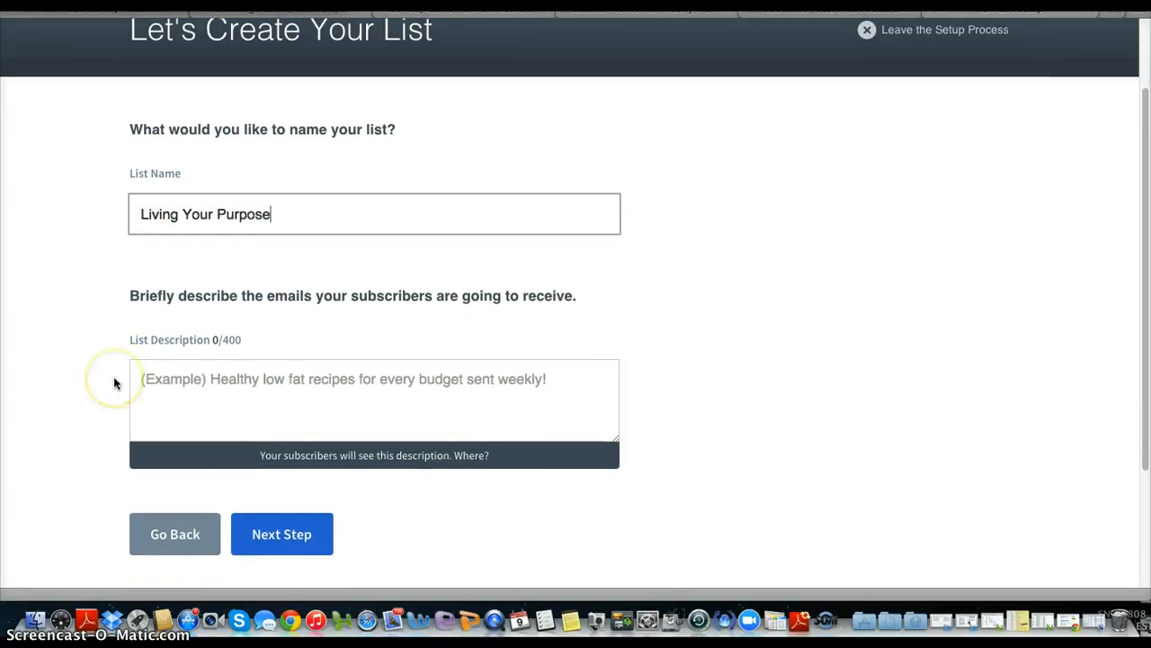
# Begin the list description with "FREE tele class that will"
pyautogui.scroll(-1, 113, 381)
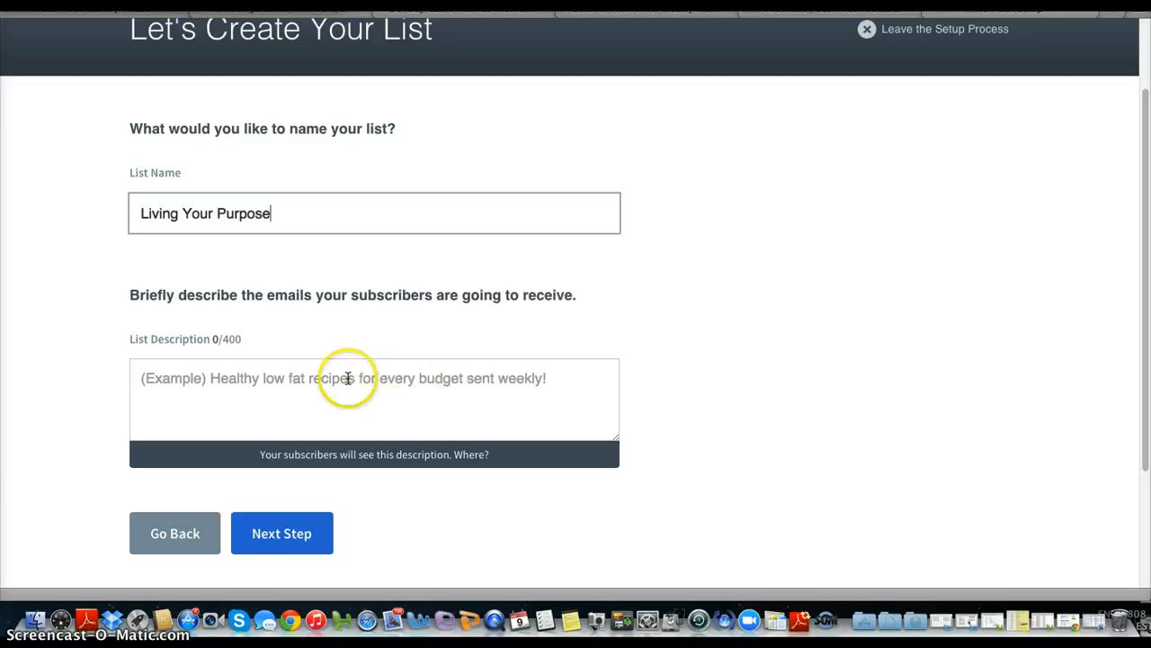
pyautogui.click(554, 378)
pyautogui.write('FREE ')
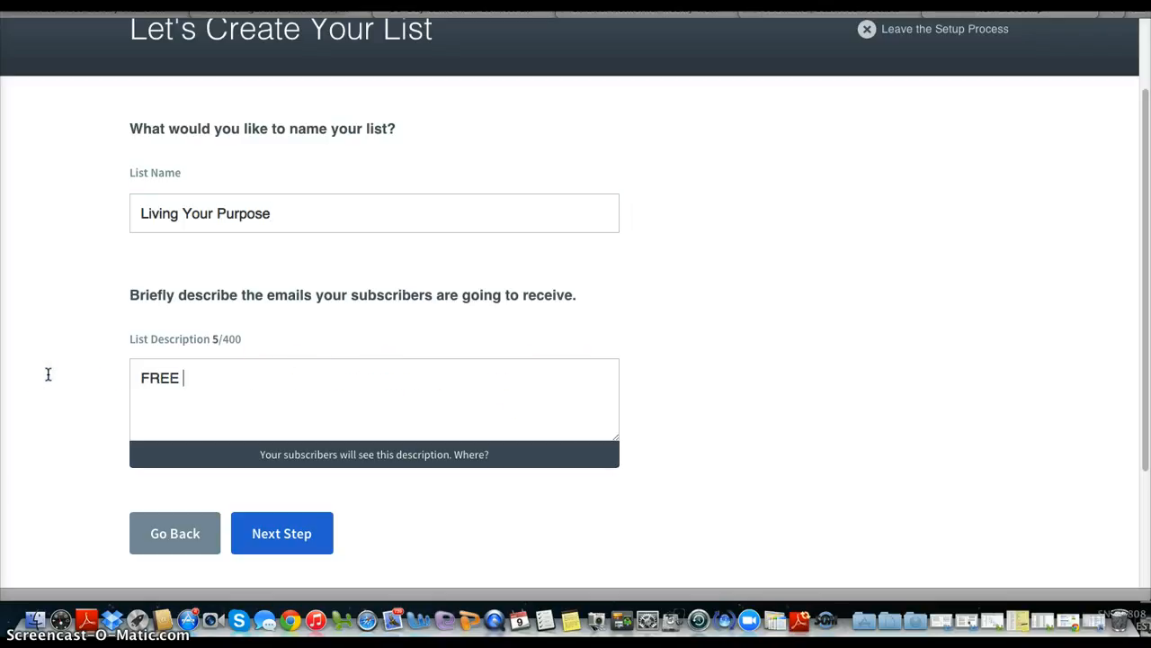
pyautogui.write('teleclas')
pyautogui.press('BackSpace')
pyautogui.press('BackSpace')
pyautogui.write('lass')
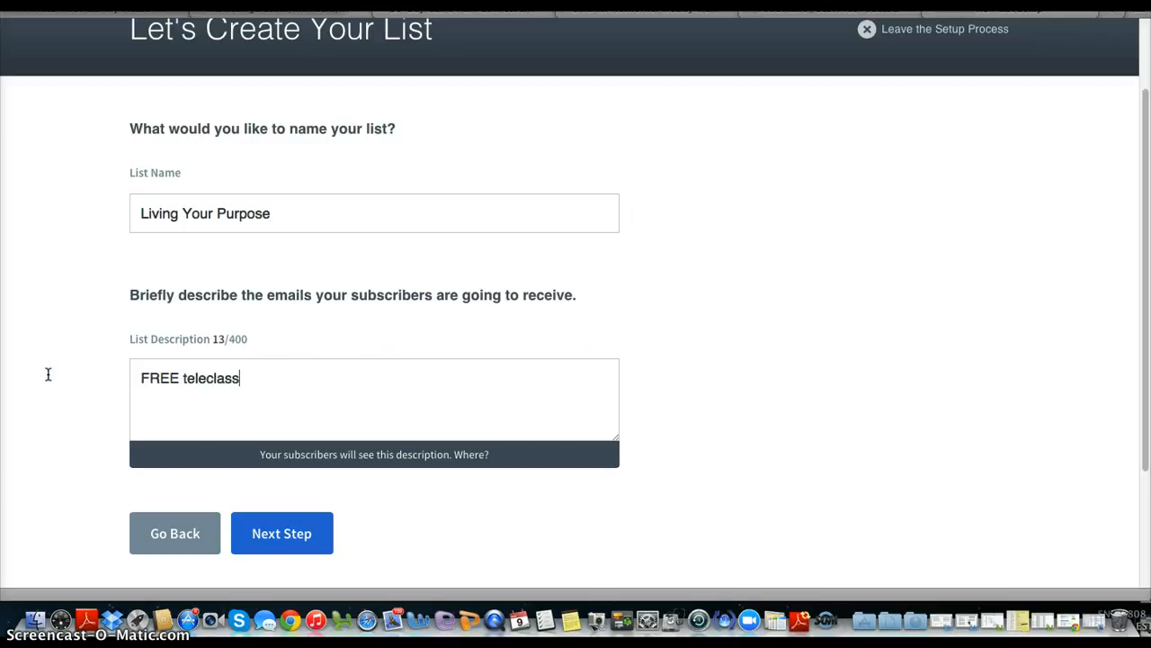
pyautogui.write(' that will')
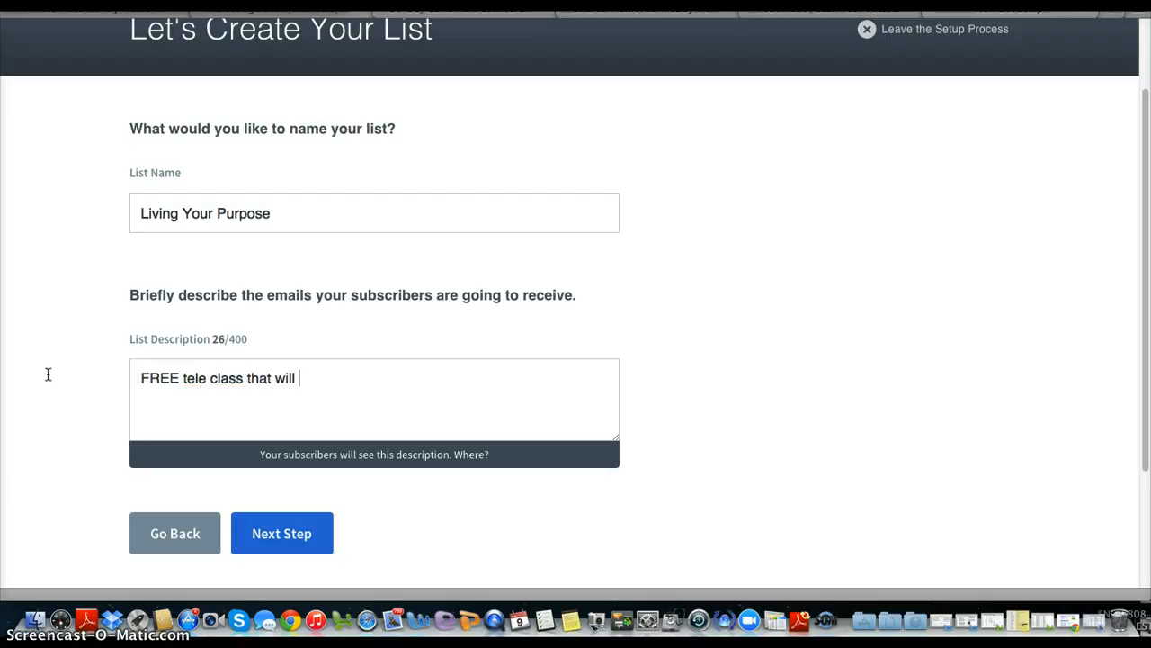
# Replace "that will" in the description with "where you will learn how to live your life's purpose!" and continue to the confirmation message
pyautogui.press('BackSpace')
pyautogui.press('BackSpace')
pyautogui.press('BackSpace')
pyautogui.press('BackSpace')
pyautogui.press('BackSpace')
pyautogui.press('BackSpace')
pyautogui.press('BackSpace')
pyautogui.press('BackSpace')
pyautogui.press('BackSpace')
pyautogui.write('where you will lea')
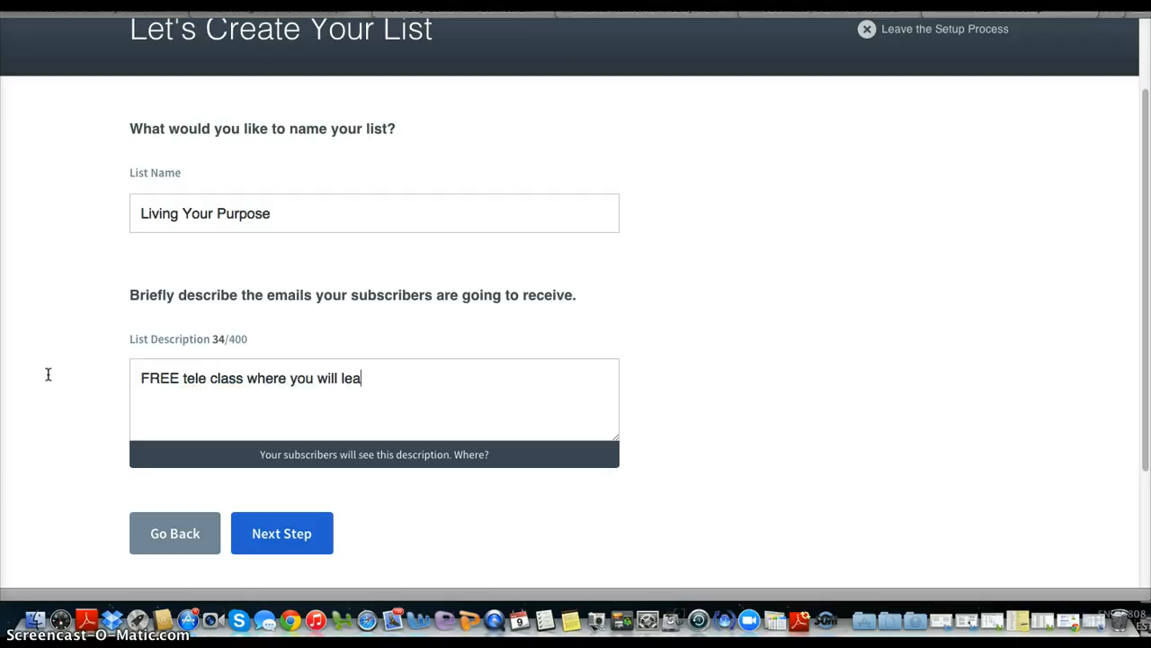
pyautogui.write('rn how to live ')
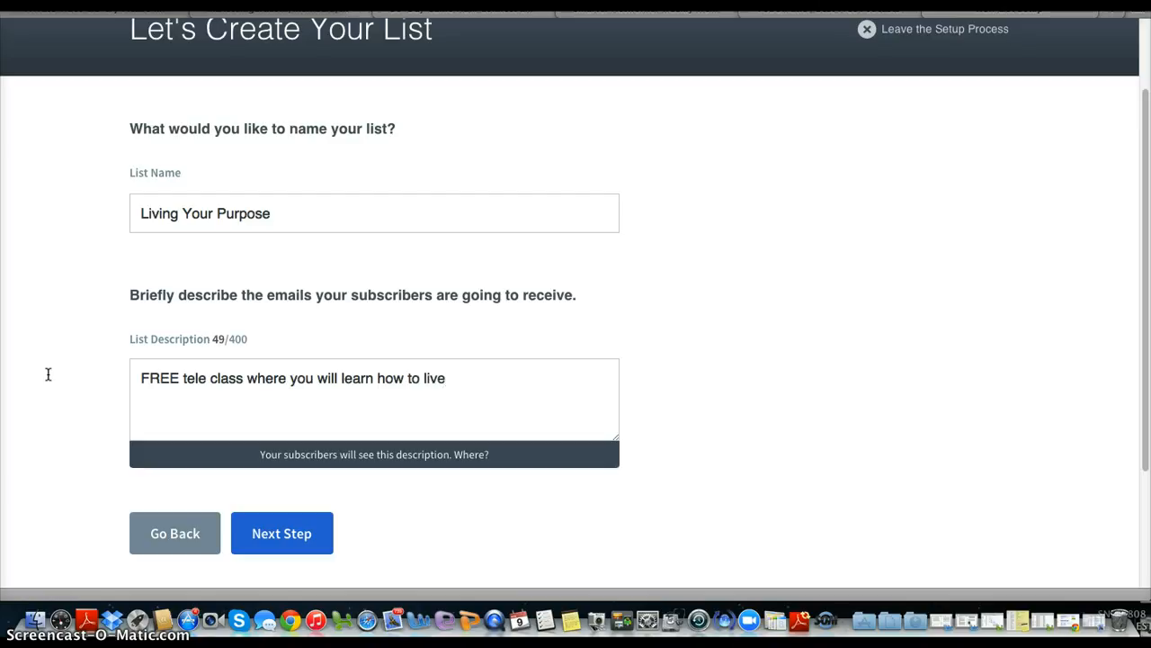
pyautogui.write("your life's purpos")
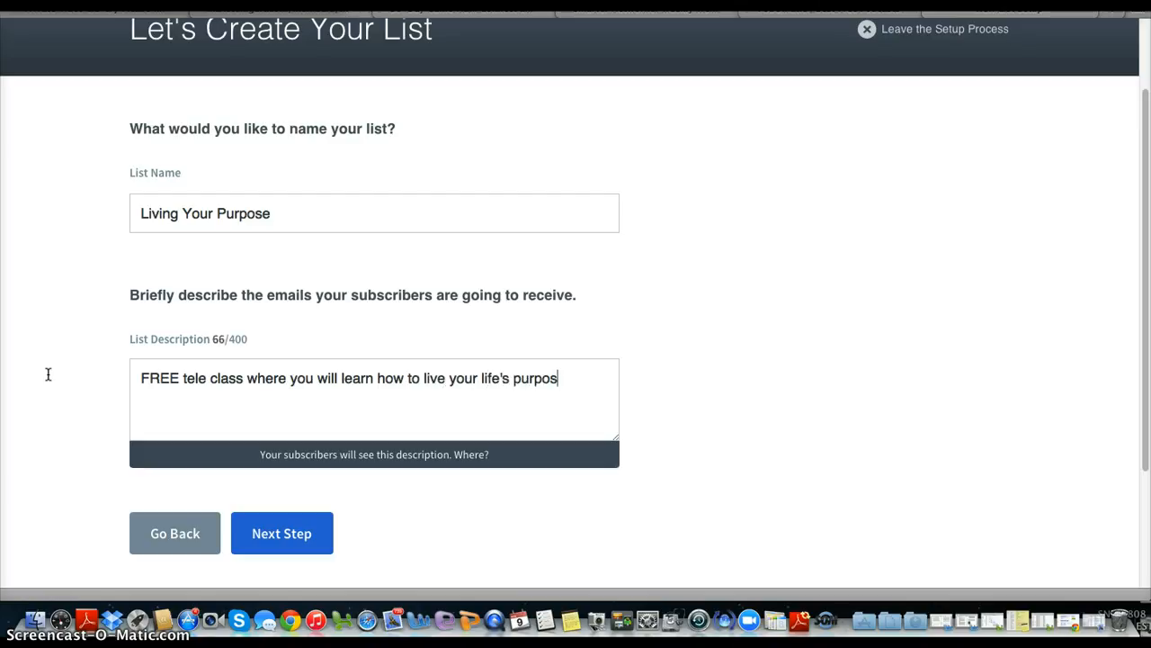
pyautogui.write('e!')
pyautogui.scroll(-3, 402, 236)
pyautogui.click(280, 438)
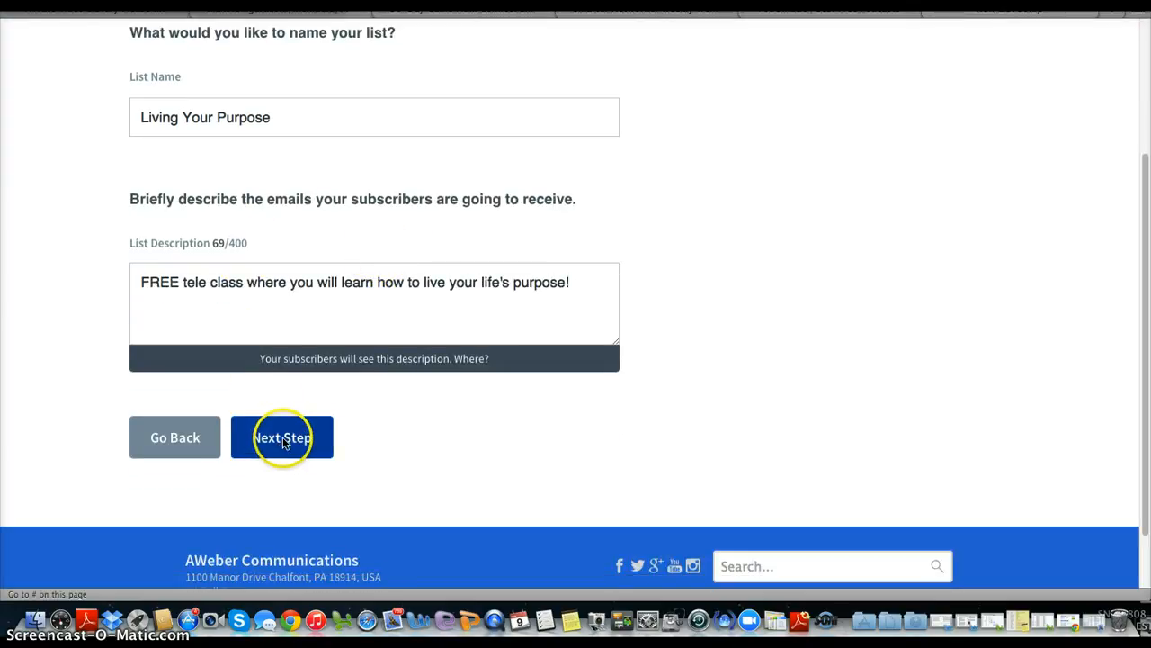
# Choose the pre-approved confirmation subject "Response Required: Please confirm your request for information."
pyautogui.scroll(-2, 338, 340)
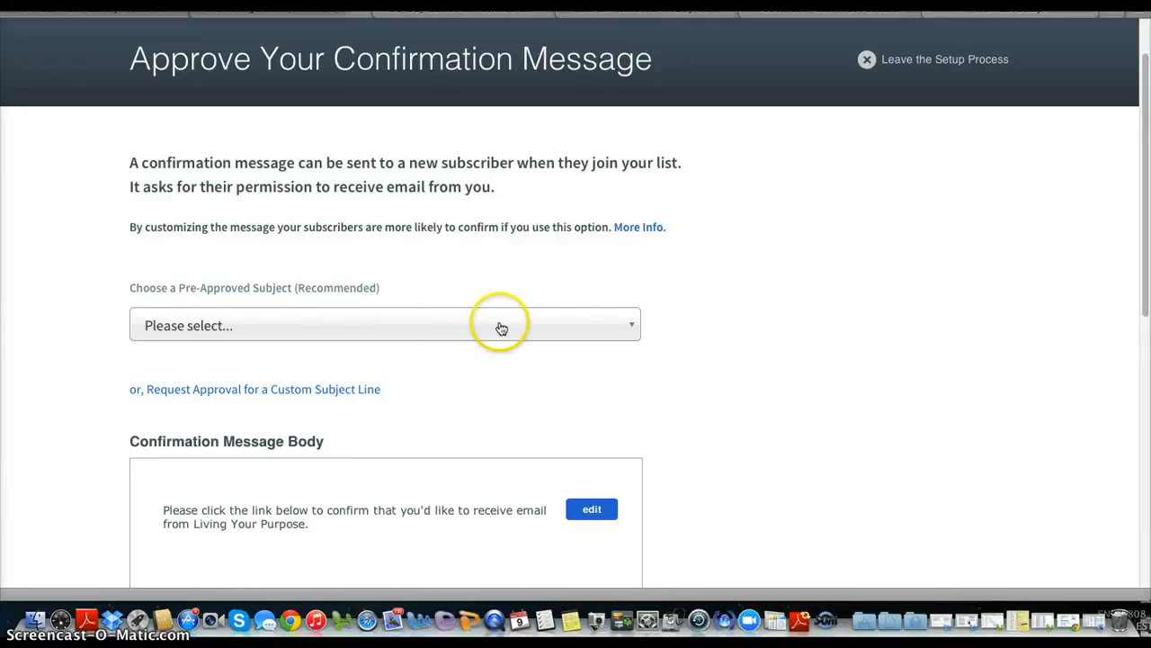
pyautogui.click(634, 329)
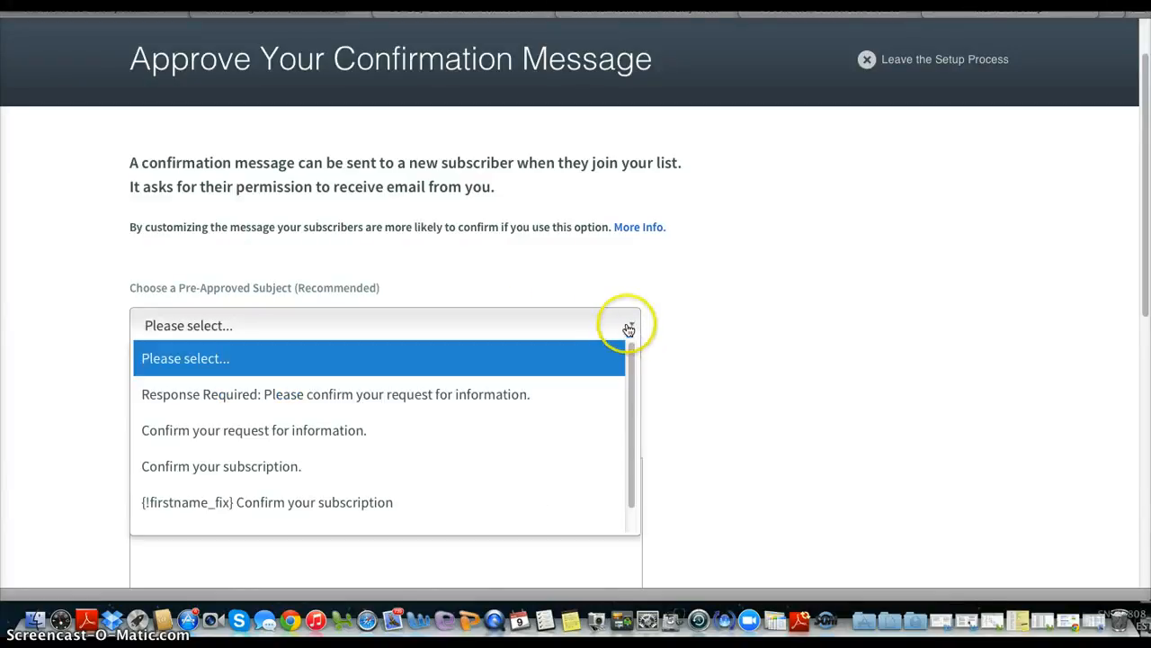
pyautogui.click(521, 393)
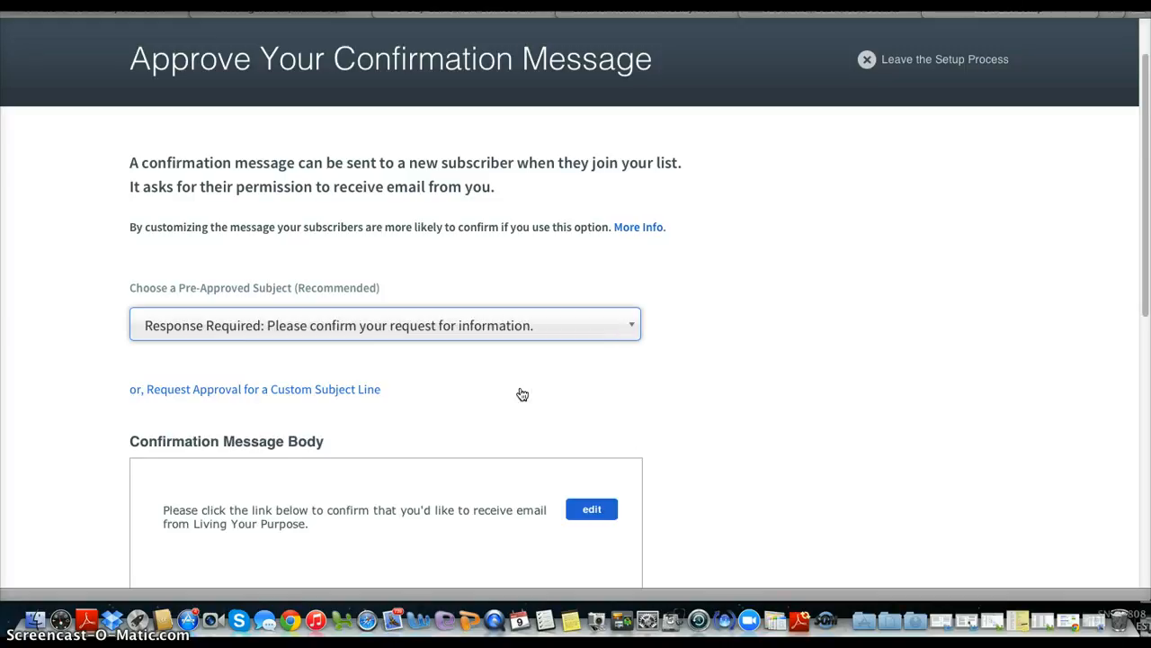
# Replace the confirmation message's introductory text with "Click the link to join our super cool tele class - Live On Purpose!"
pyautogui.scroll(-2, 522, 394)
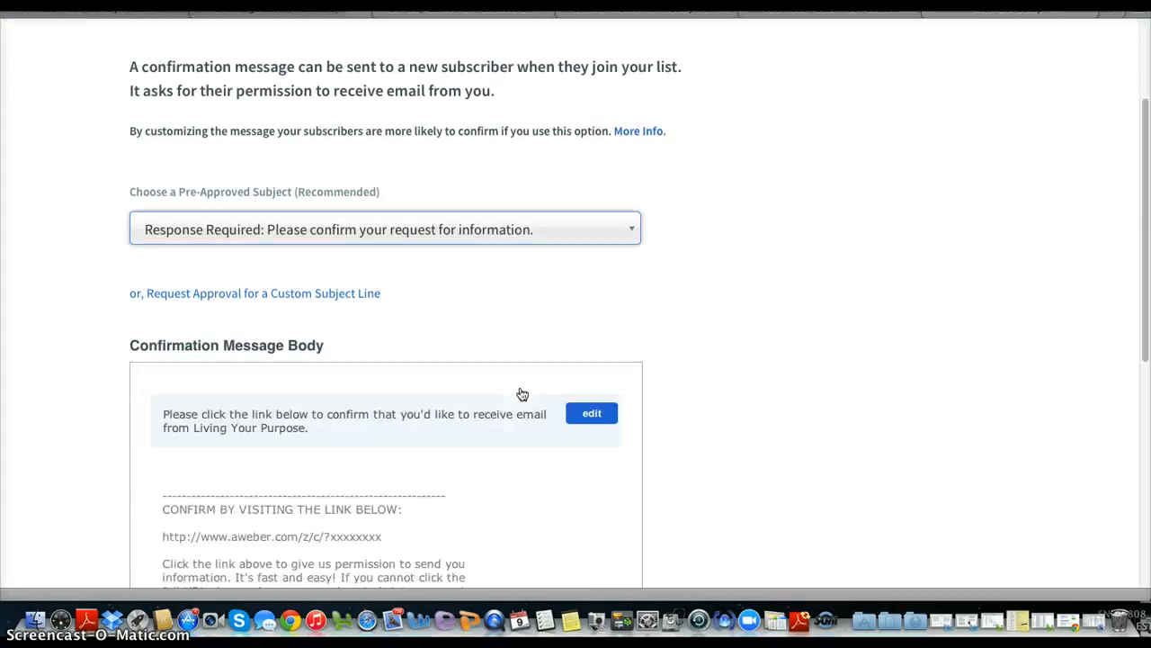
pyautogui.scroll(-3, 495, 421)
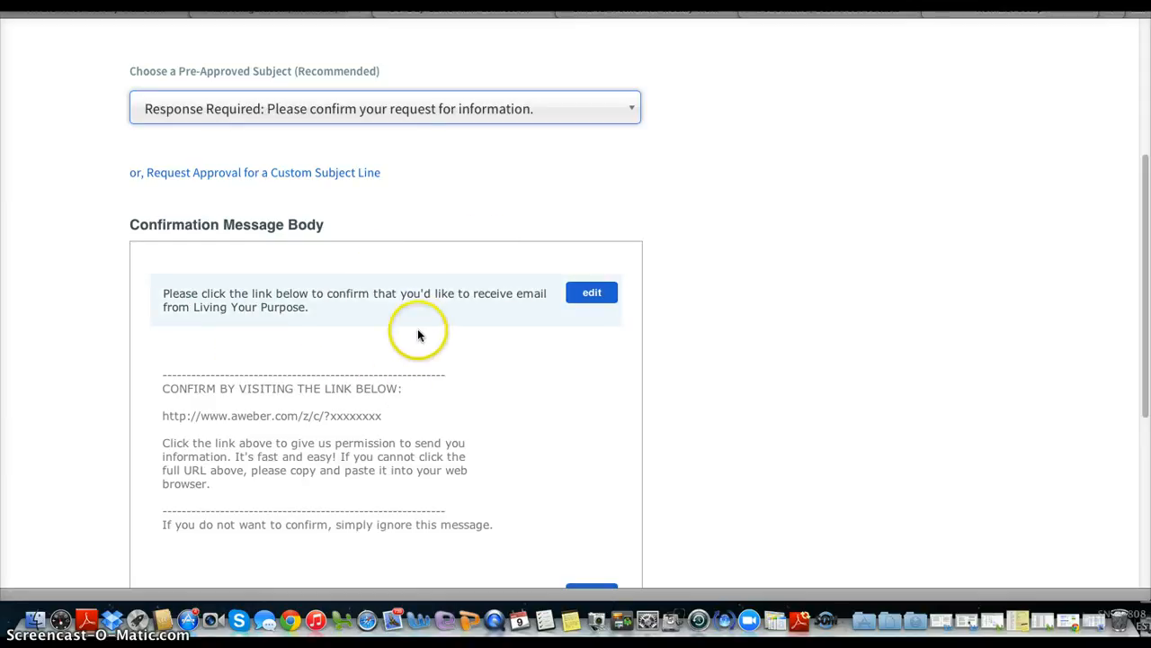
pyautogui.scroll(-1, 419, 325)
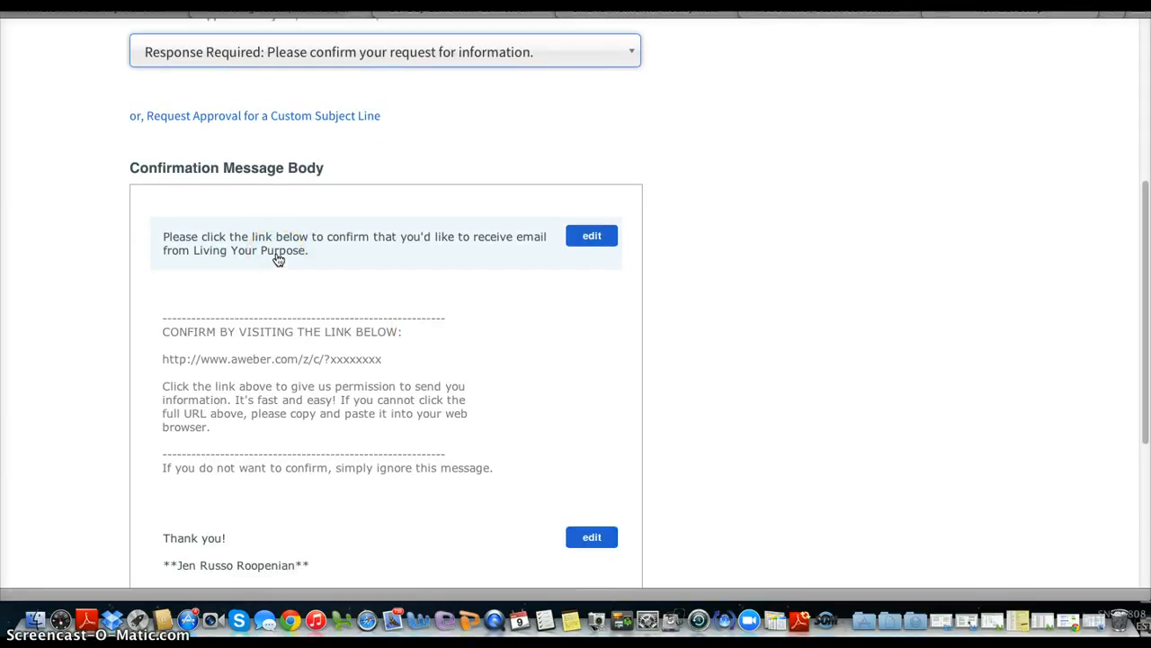
pyautogui.scroll(-1, 279, 260)
pyautogui.click(601, 219)
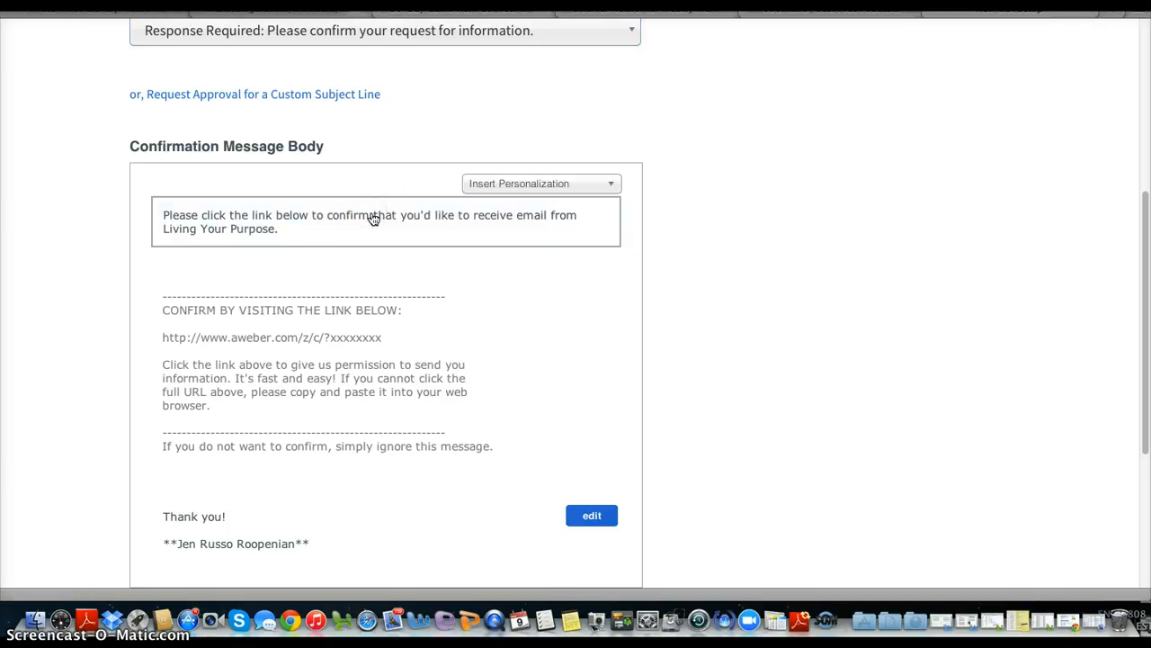
pyautogui.moveTo(296, 234); pyautogui.dragTo(154, 192)
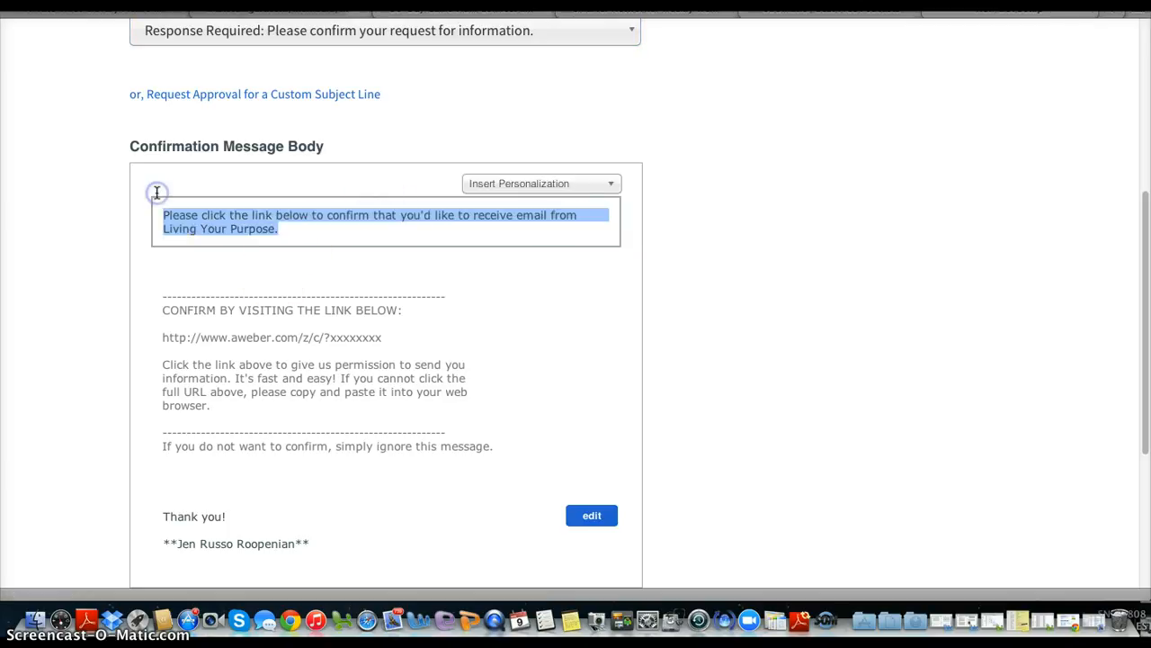
pyautogui.write('Click the link')
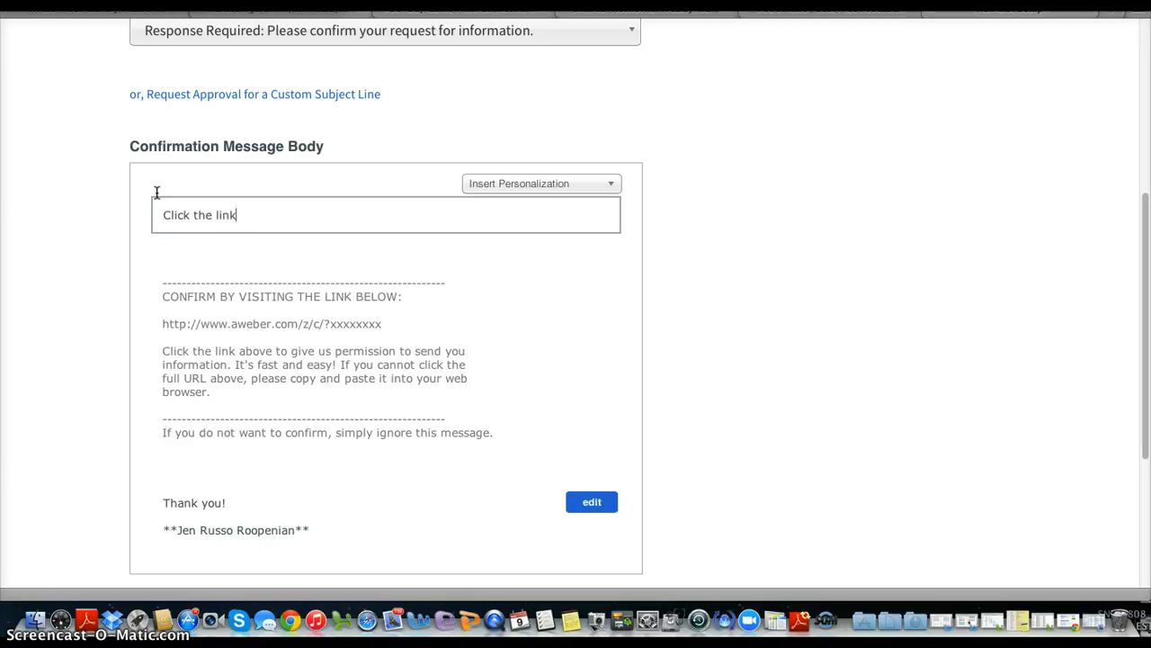
pyautogui.write(' to join our suppor')
pyautogui.press('BackSpace')
pyautogui.press('BackSpace')
pyautogui.press('BackSpace')
pyautogui.press('BackSpace')
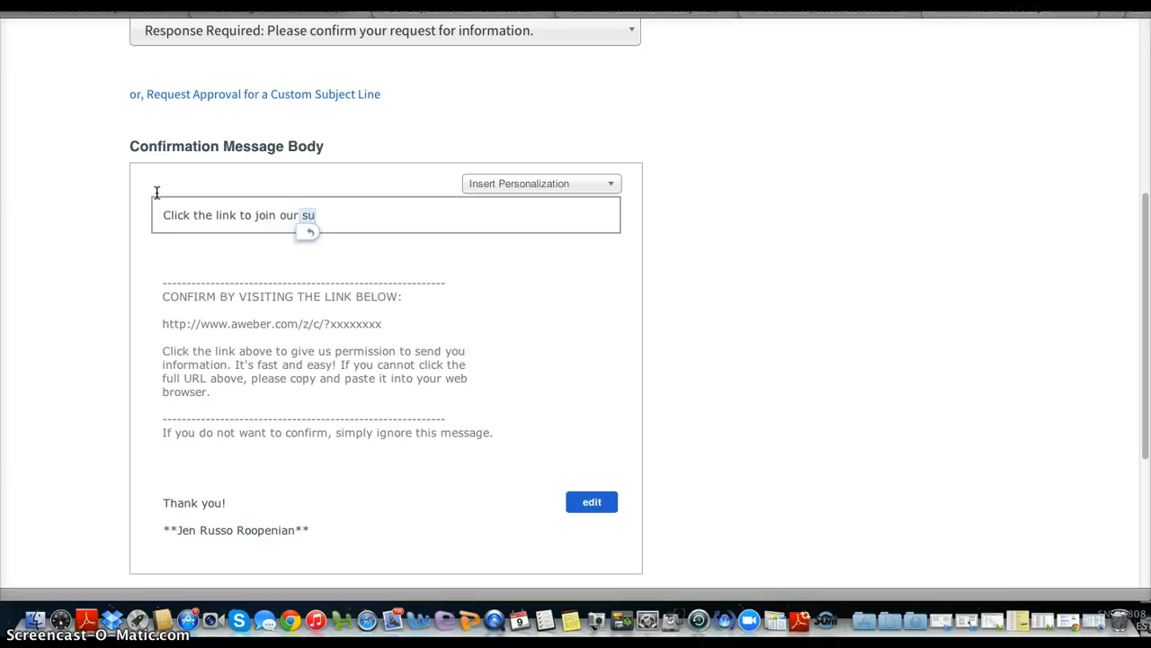
pyautogui.write('per cool tele class - Live On Purpose!')
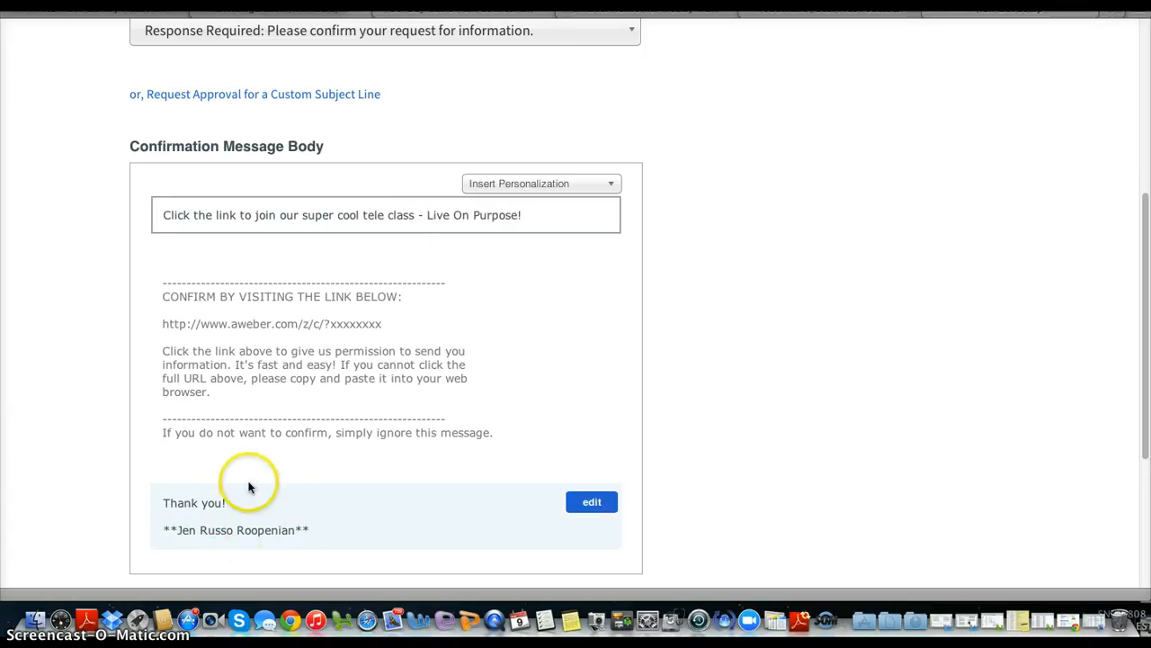
# Leave the list setup process without saving the new list and return to the account overview
pyautogui.scroll(-3, 261, 506)
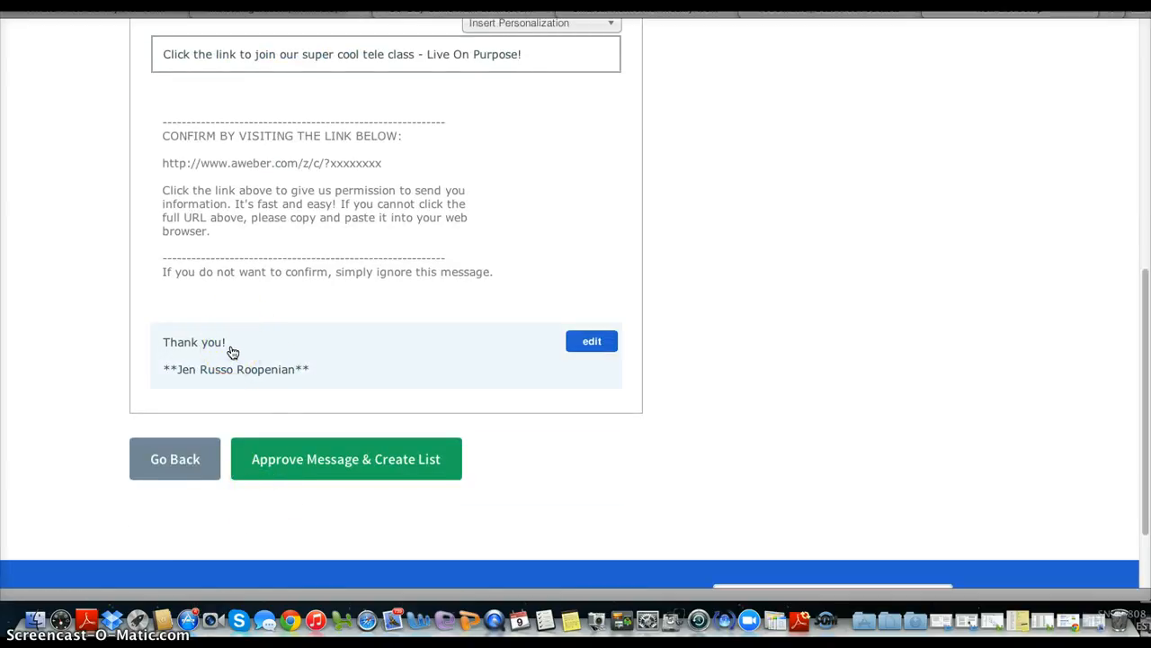
pyautogui.click(314, 465)
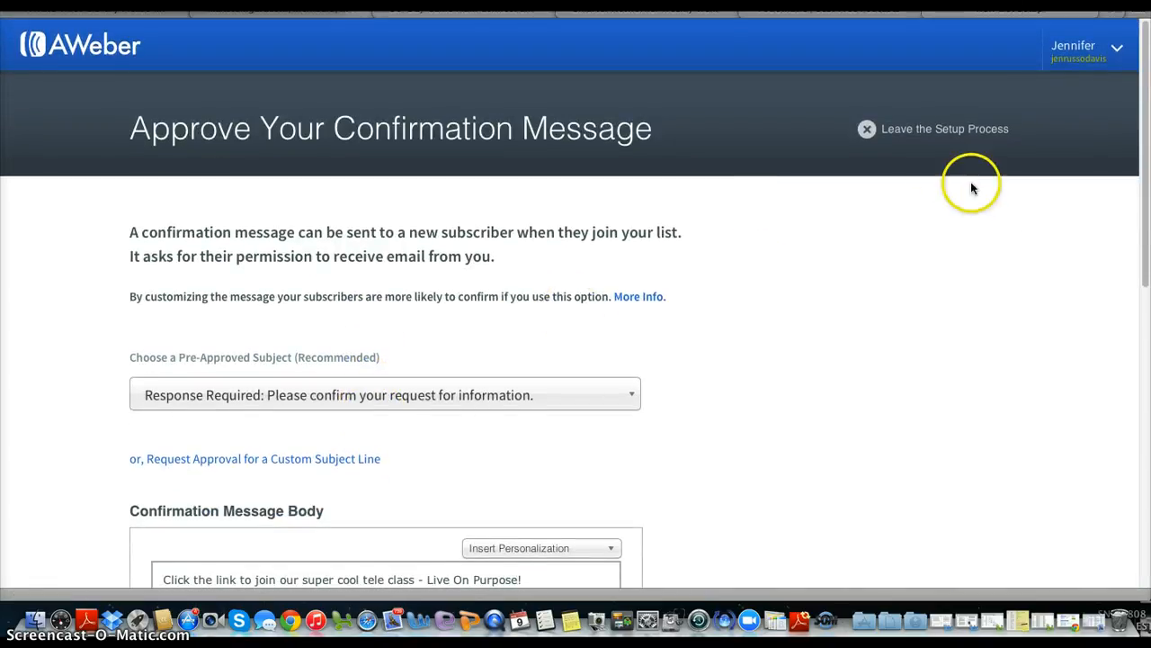
pyautogui.click(918, 130)
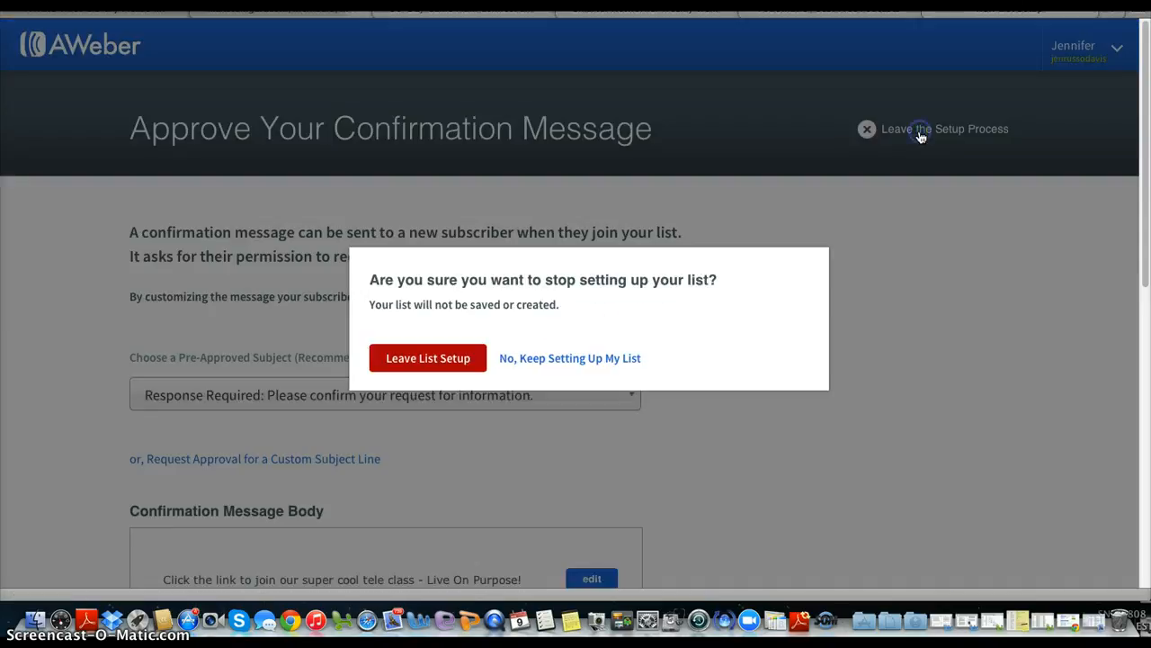
pyautogui.click(451, 371)
pyautogui.click(779, 108)
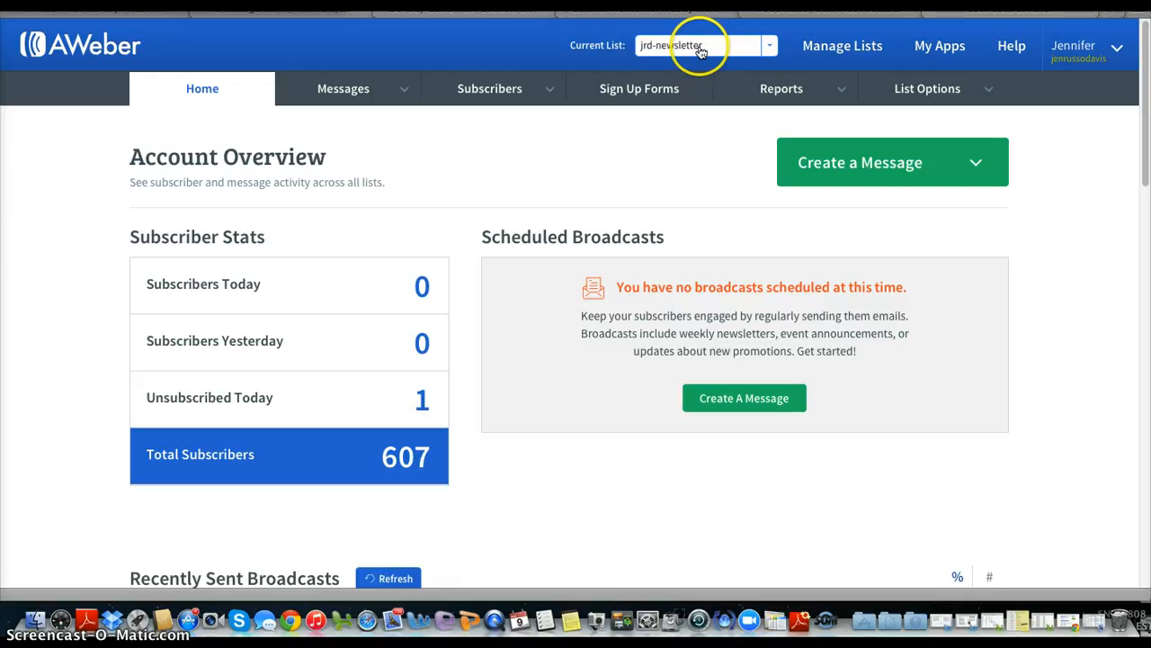
# Open the list settings of the existing jrd-newsletter list
pyautogui.moveTo(941, 99)
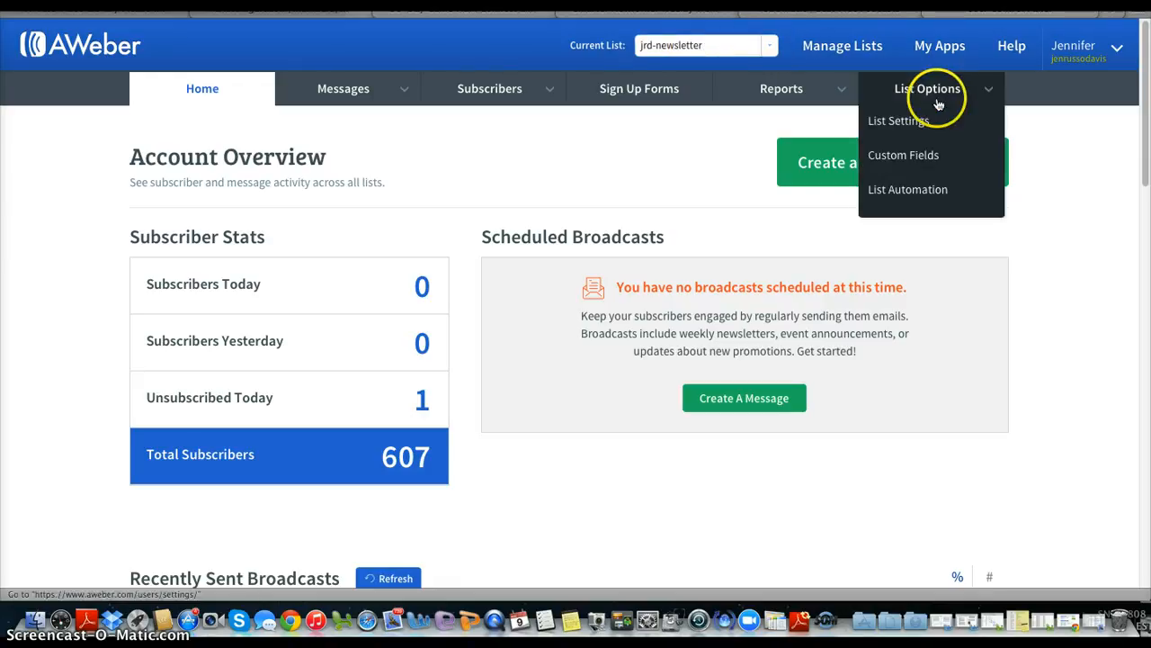
pyautogui.click(901, 126)
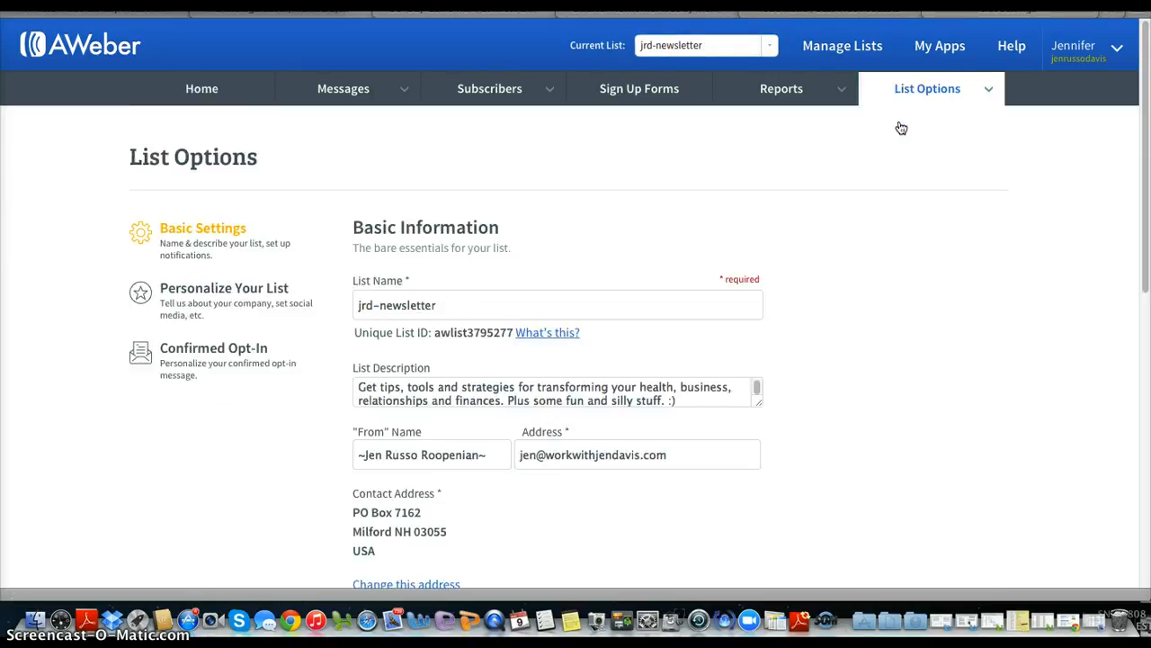
pyautogui.scroll(-3, 606, 167)
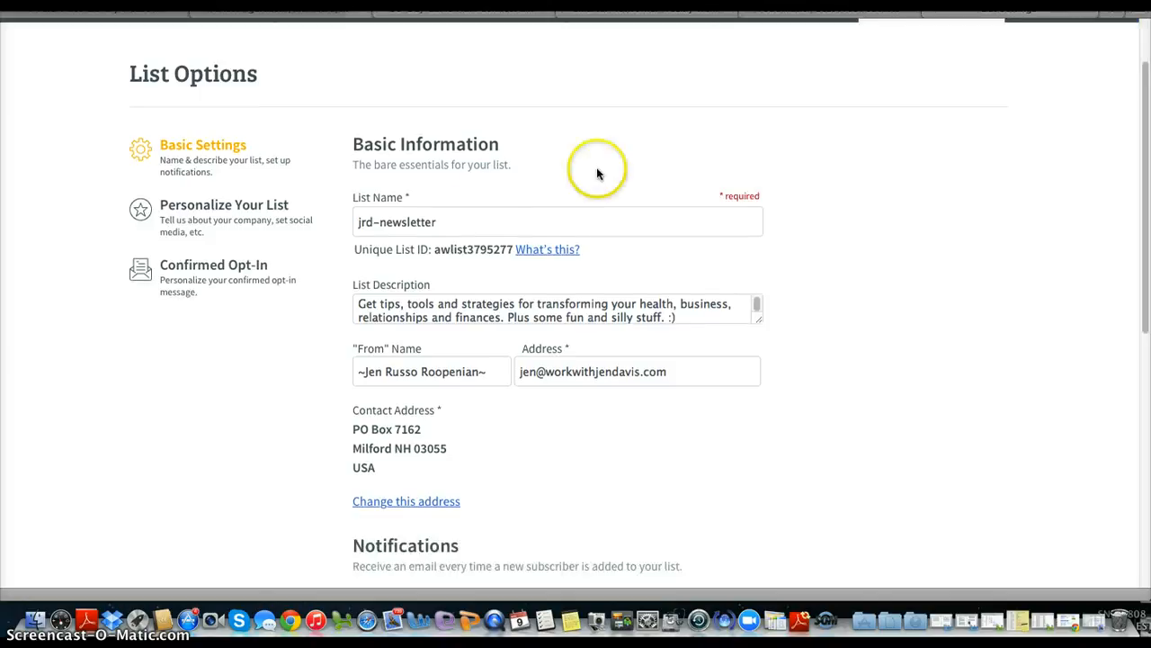
# Examine the list name, unique list ID and list description in the jrd-newsletter basic information
pyautogui.click(442, 225)
pyautogui.moveTo(441, 224); pyautogui.dragTo(329, 220)
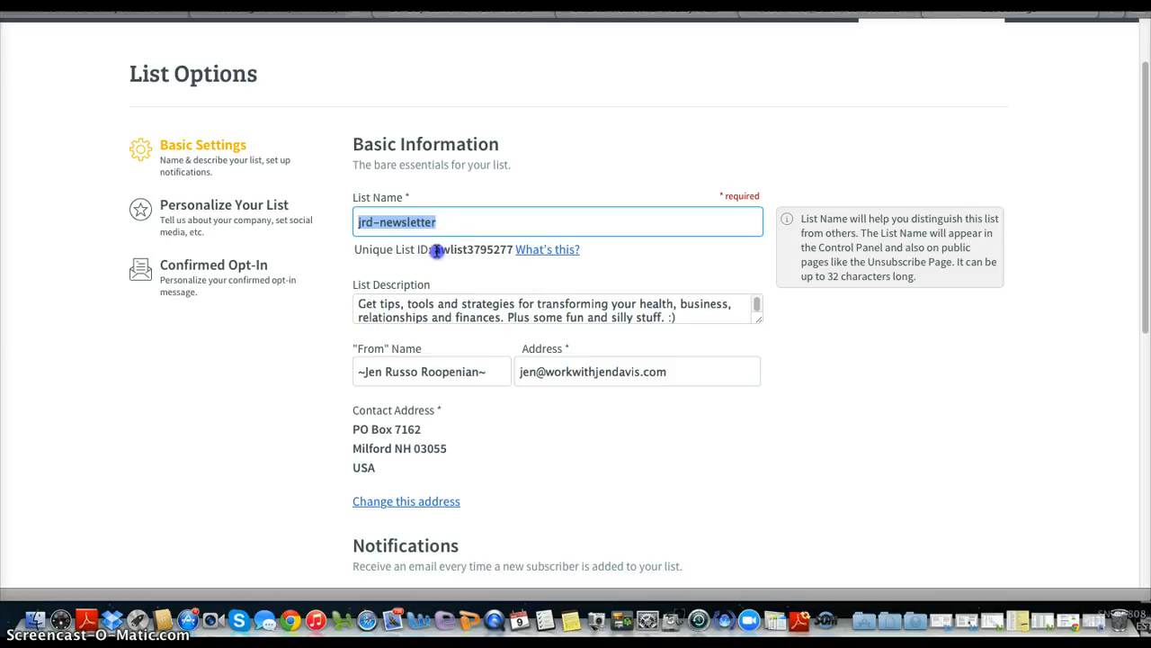
pyautogui.moveTo(433, 249); pyautogui.dragTo(514, 250)
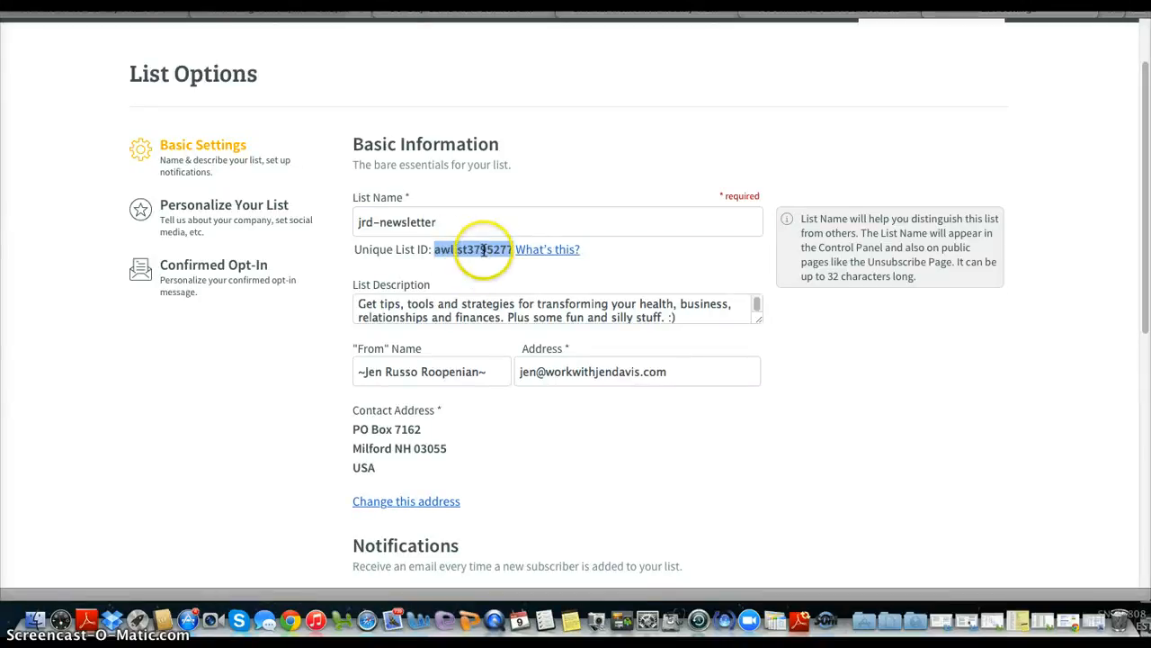
pyautogui.moveTo(476, 249)
pyautogui.mouseDown()
pyautogui.moveTo(441, 241)
pyautogui.moveTo(457, 252)
pyautogui.mouseUp()
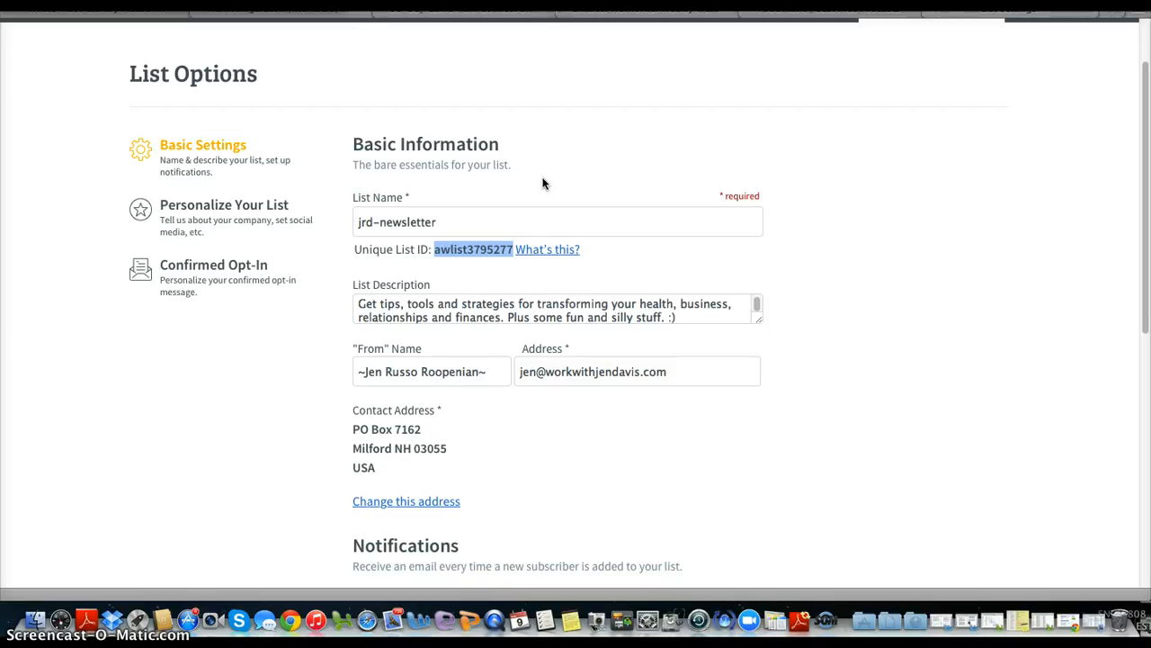
pyautogui.scroll(-1, 258, 349)
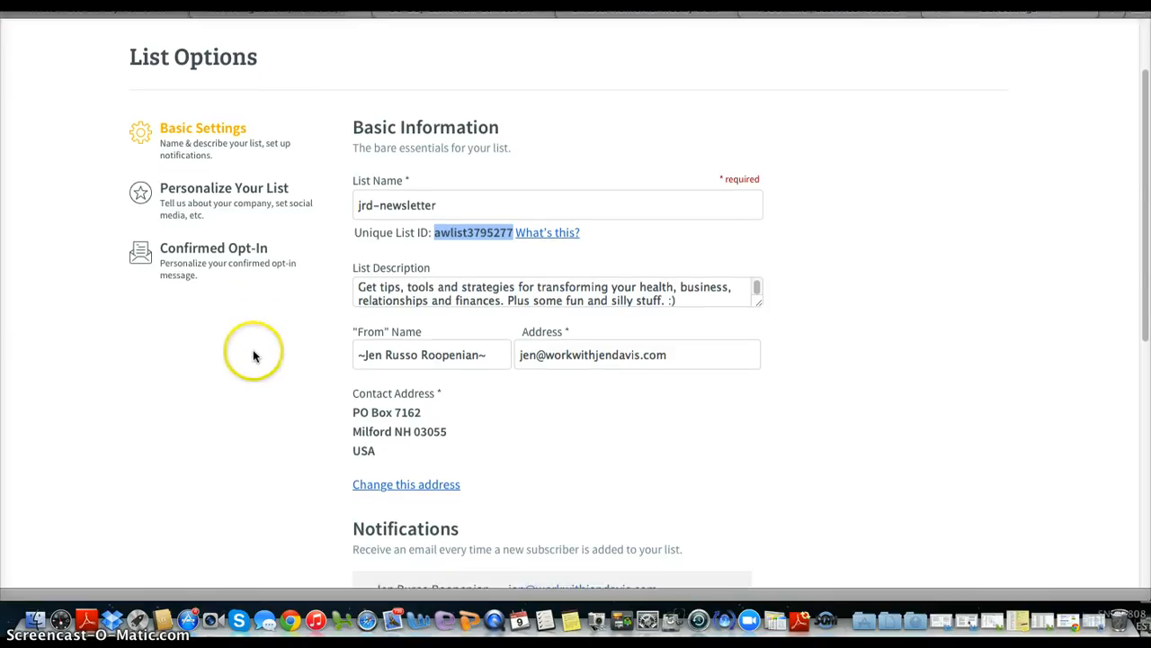
pyautogui.click(360, 286)
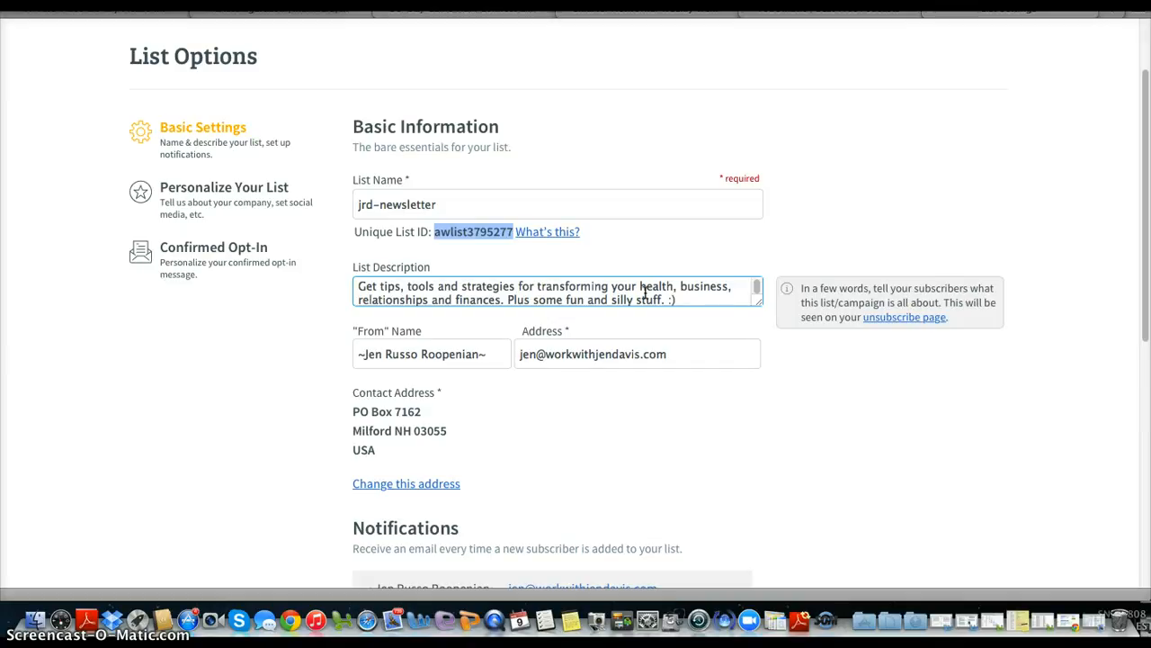
pyautogui.click(247, 409)
# Examine the sender's "From" name and e-mail address in the jrd-newsletter basic settings
pyautogui.scroll(-3, 297, 315)
pyautogui.click(364, 219)
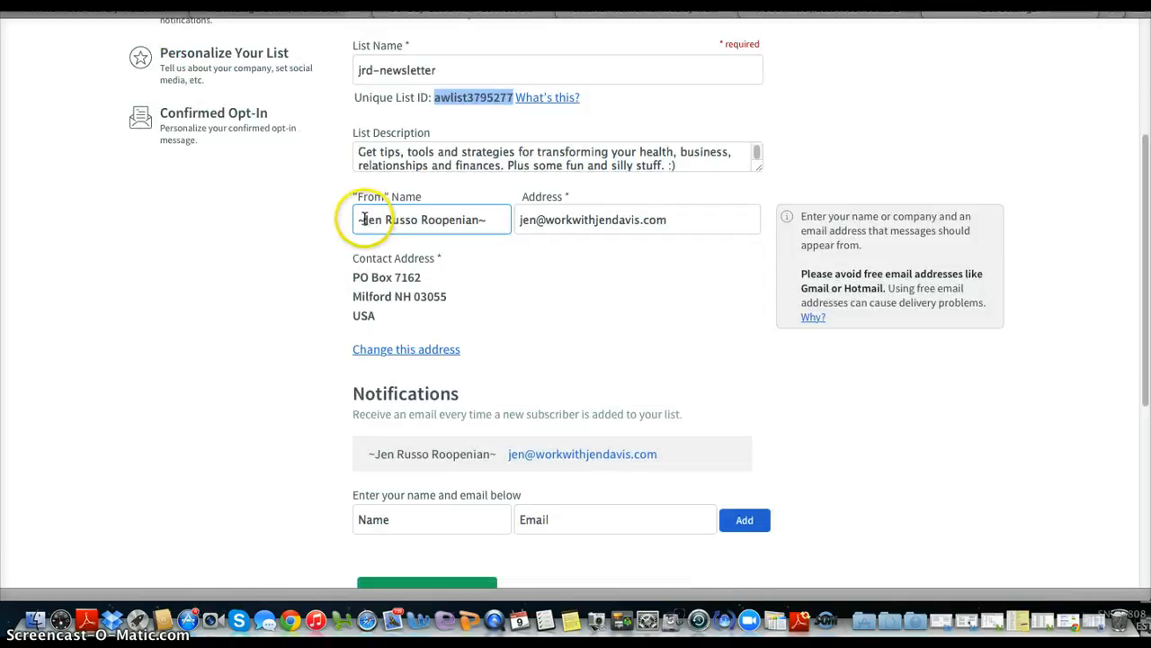
pyautogui.click(354, 219)
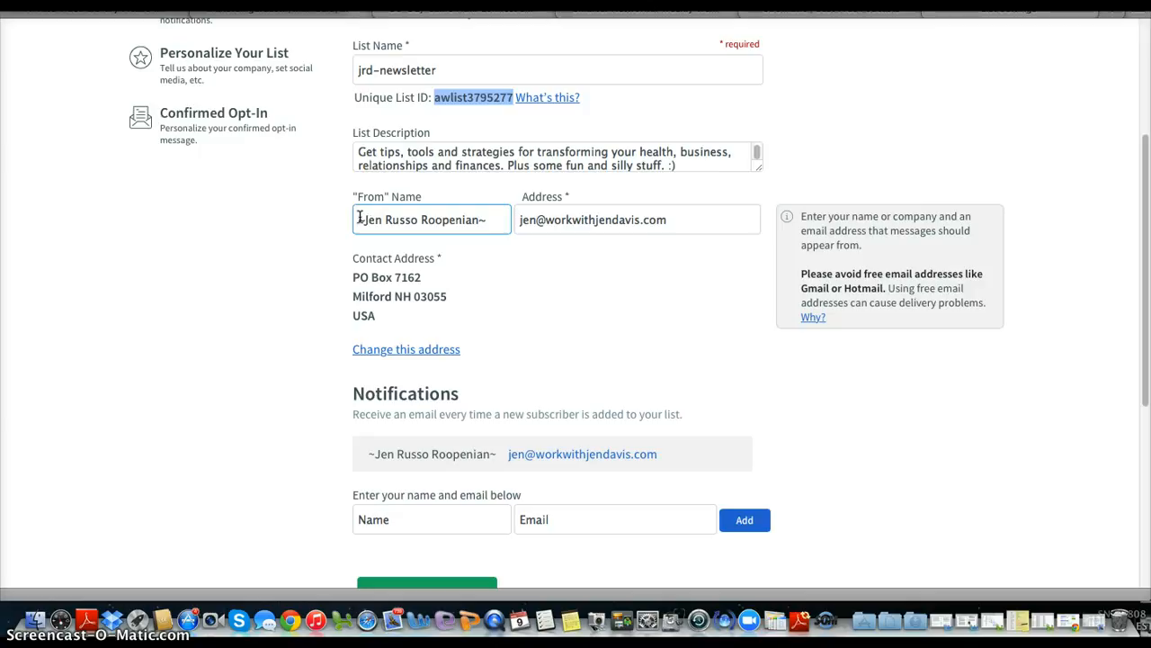
pyautogui.moveTo(360, 218); pyautogui.dragTo(477, 220)
pyautogui.click(650, 219)
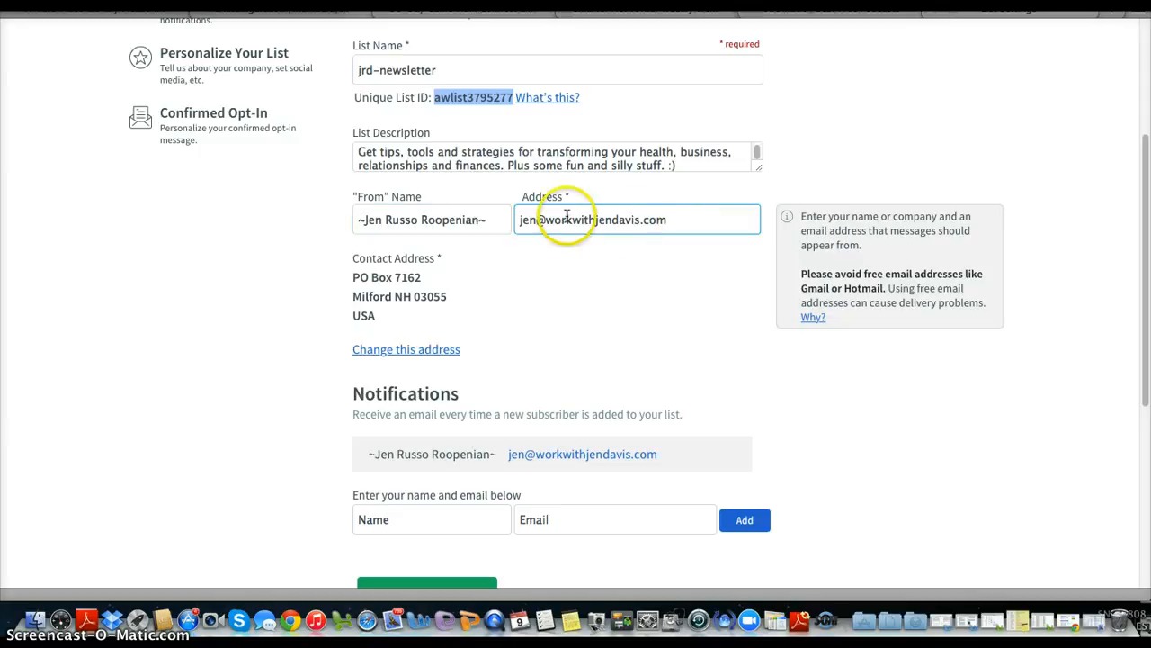
pyautogui.moveTo(516, 221); pyautogui.dragTo(687, 219)
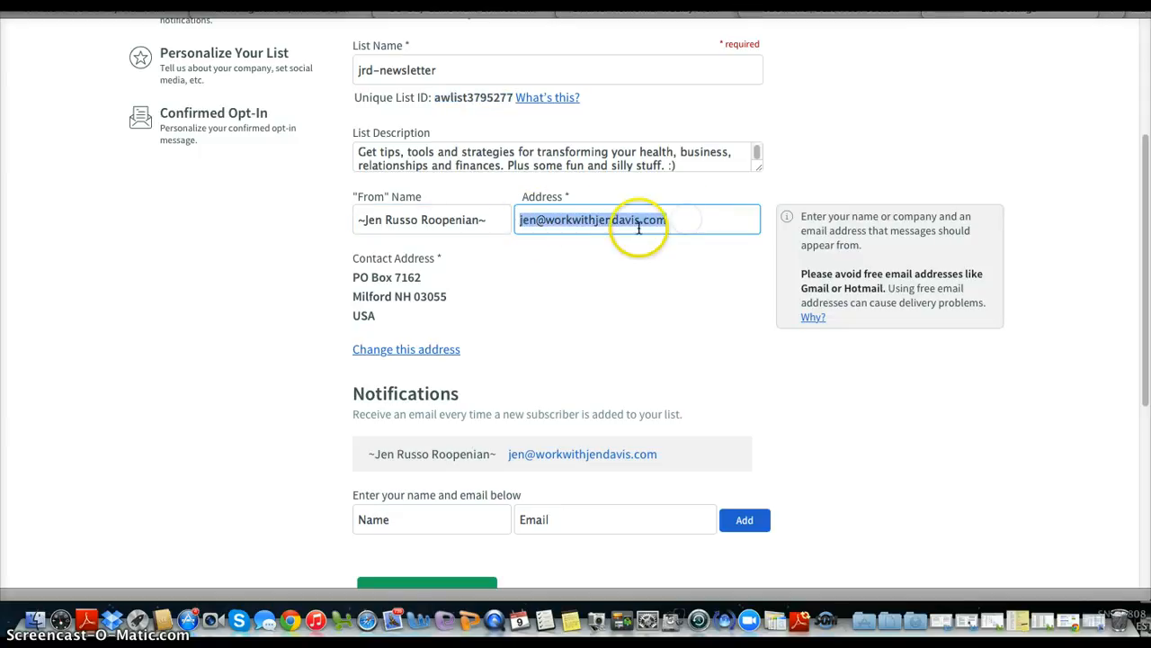
# Examine the Notifications section of the jrd-newsletter basic settings, including the fields for adding a notification recipient's name and email
pyautogui.scroll(-5, 326, 266)
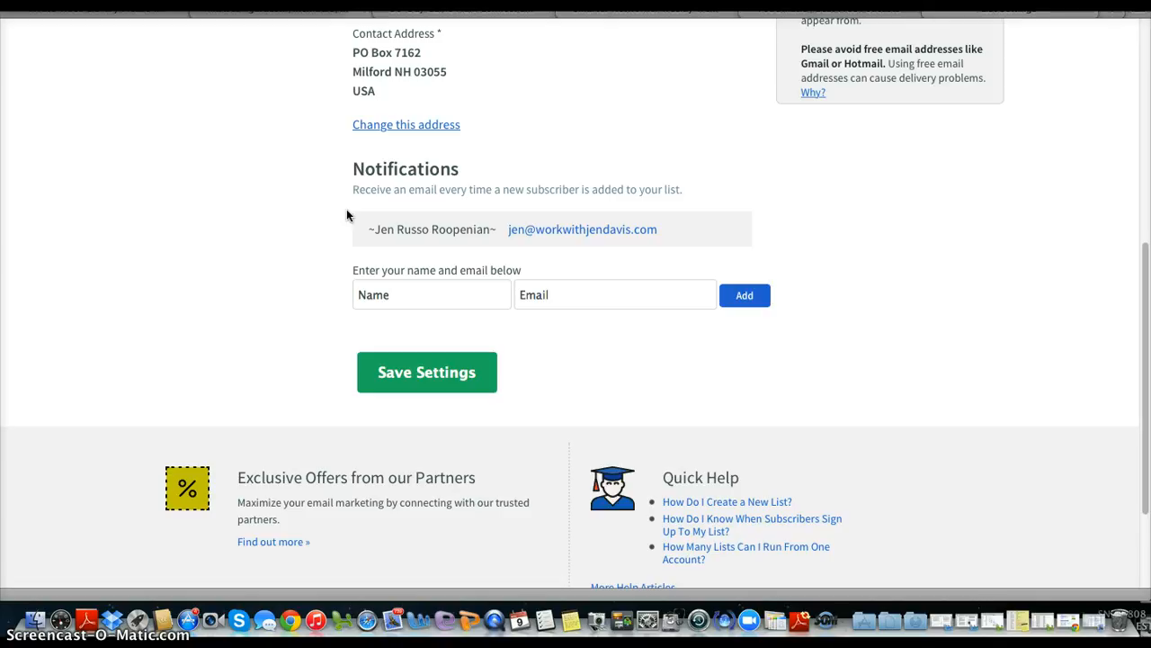
pyautogui.click(380, 295)
pyautogui.click(546, 287)
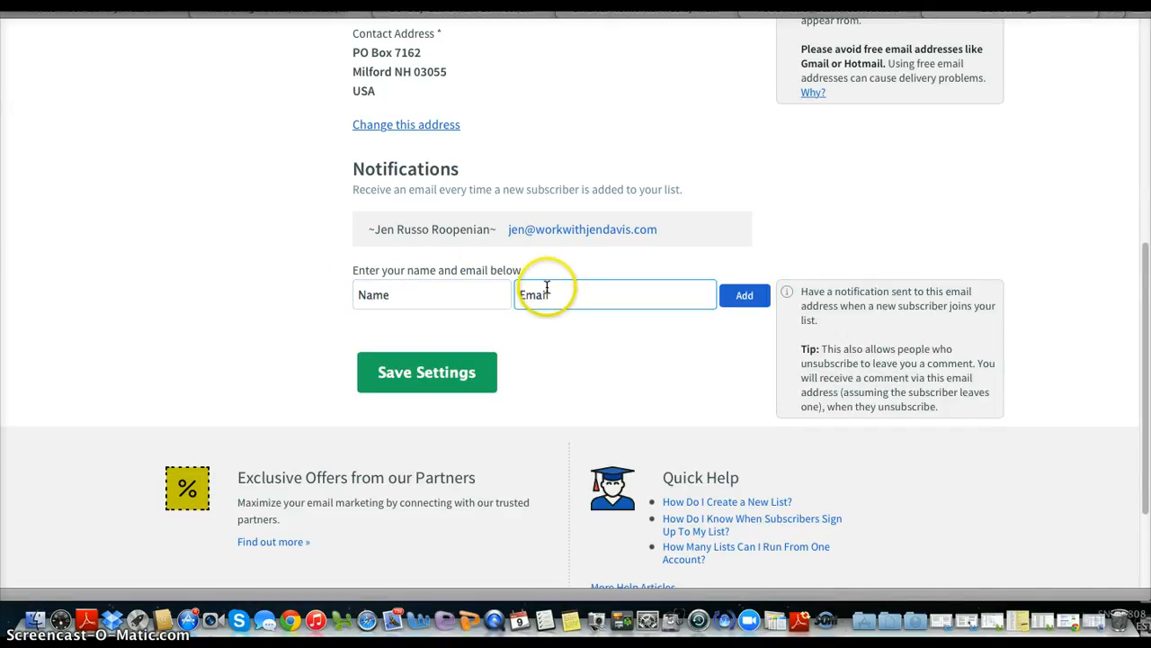
pyautogui.click(746, 298)
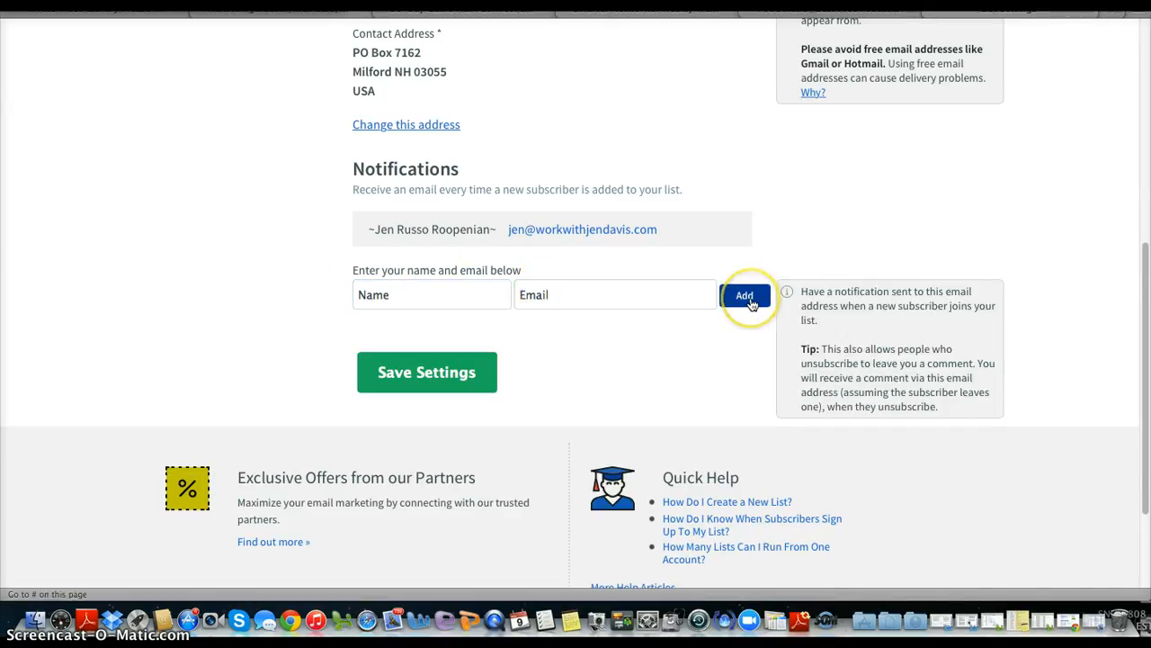
pyautogui.click(416, 374)
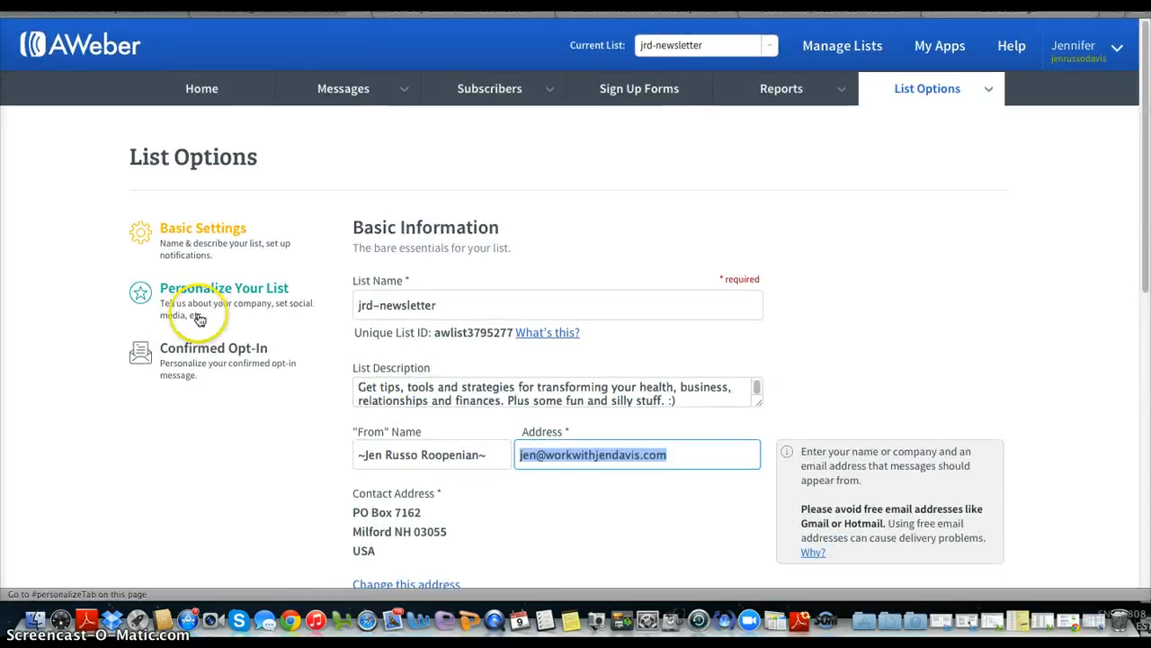
# Open the personalization settings of the jrd-newsletter list and examine the company name, website URL and logo
pyautogui.click(180, 294)
pyautogui.click(504, 308)
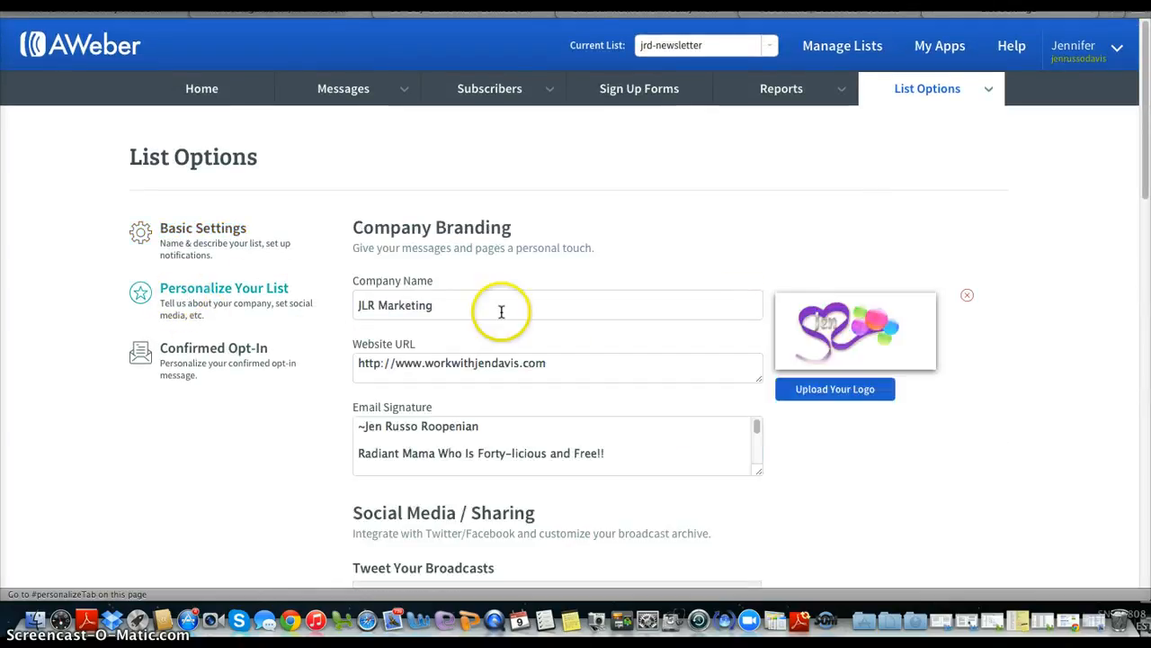
pyautogui.scroll(-1, 566, 308)
pyautogui.click(564, 311)
pyautogui.click(645, 250)
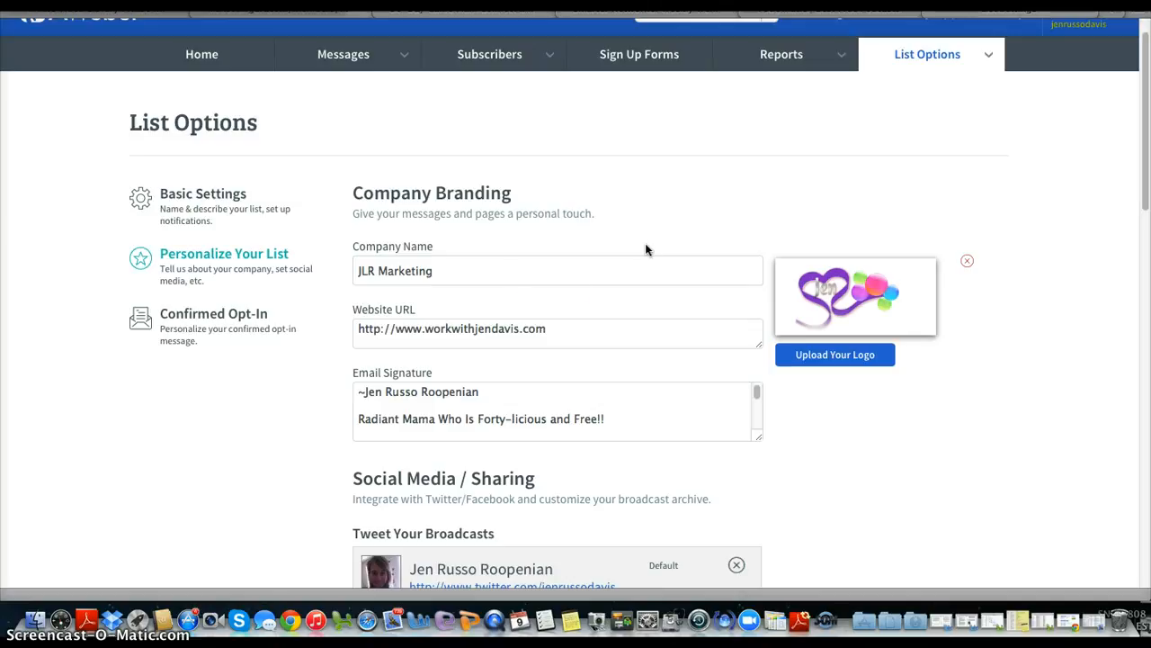
pyautogui.click(450, 270)
# Read through the full email signature in the jrd-newsletter company branding settings
pyautogui.scroll(-2, 639, 317)
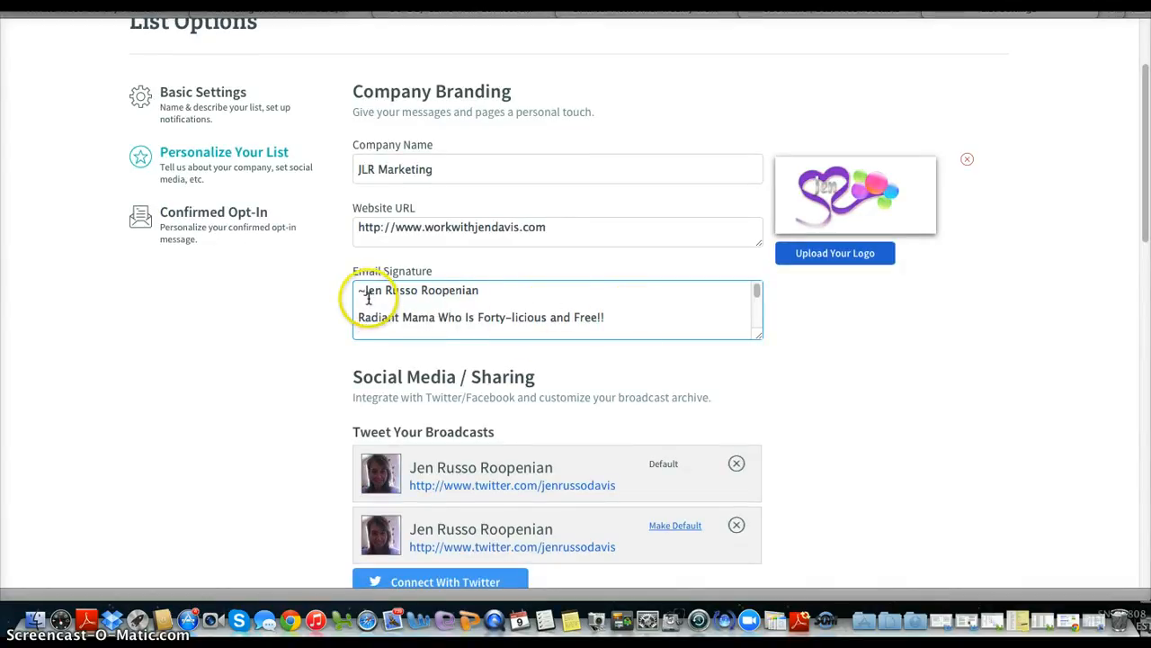
pyautogui.scroll(-4, 568, 303)
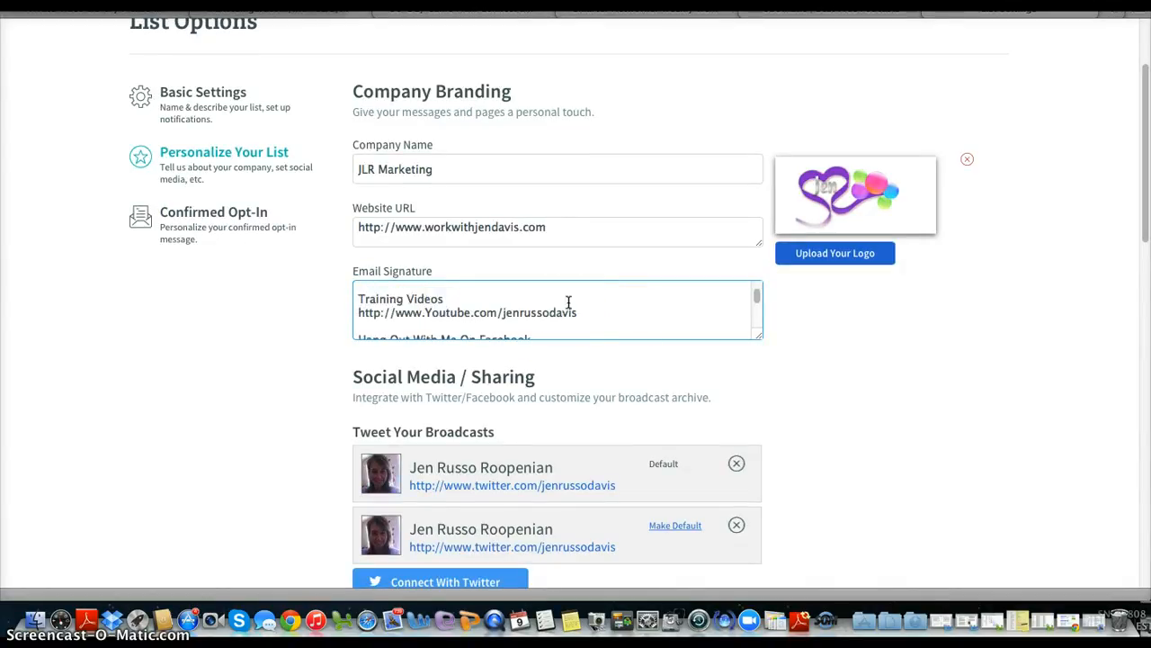
pyautogui.scroll(-10, 569, 302)
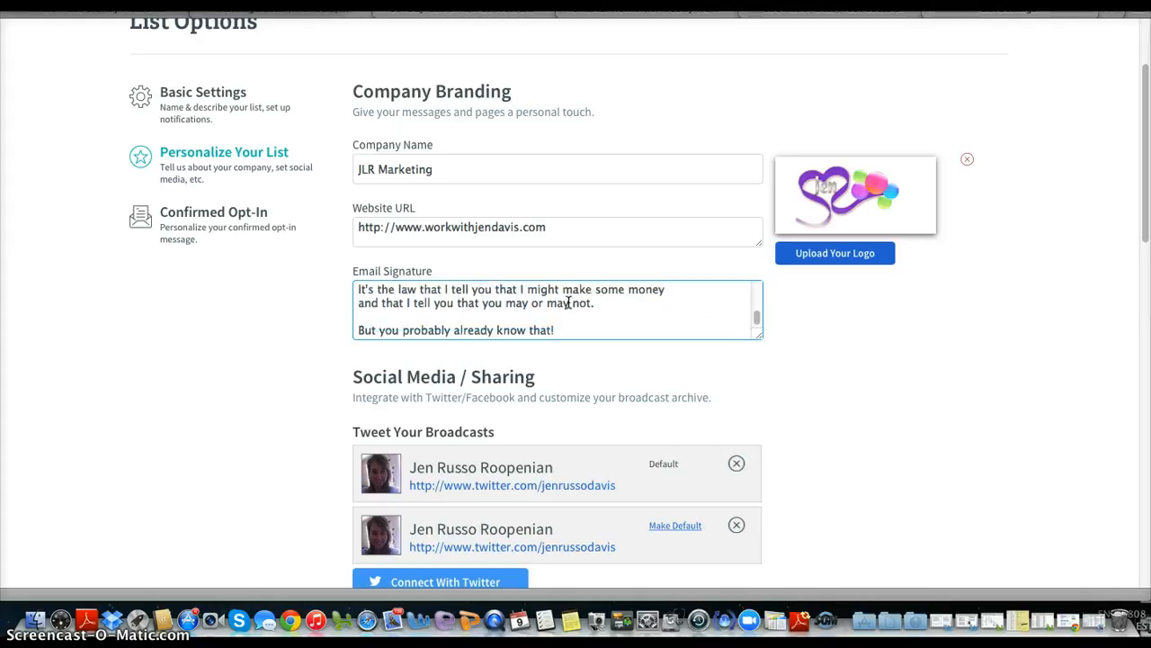
pyautogui.scroll(12, 568, 302)
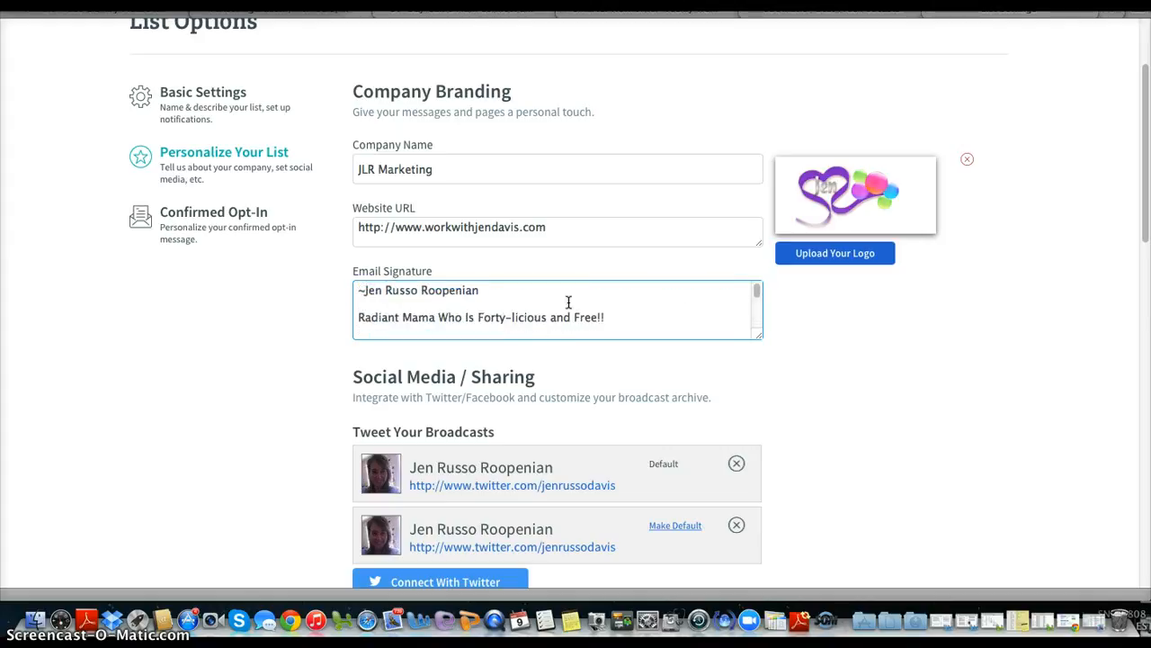
pyautogui.click(308, 352)
# Examine the Twitter and Facebook accounts connected for sharing the list's broadcasts
pyautogui.scroll(-5, 310, 351)
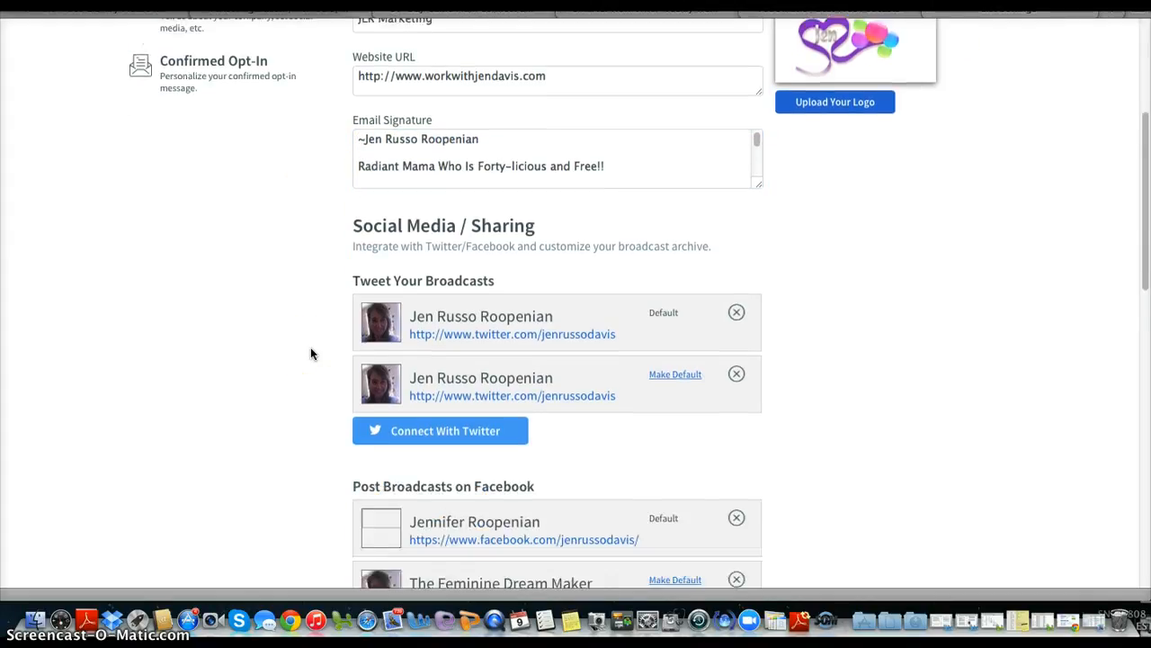
pyautogui.click(399, 116)
pyautogui.click(326, 167)
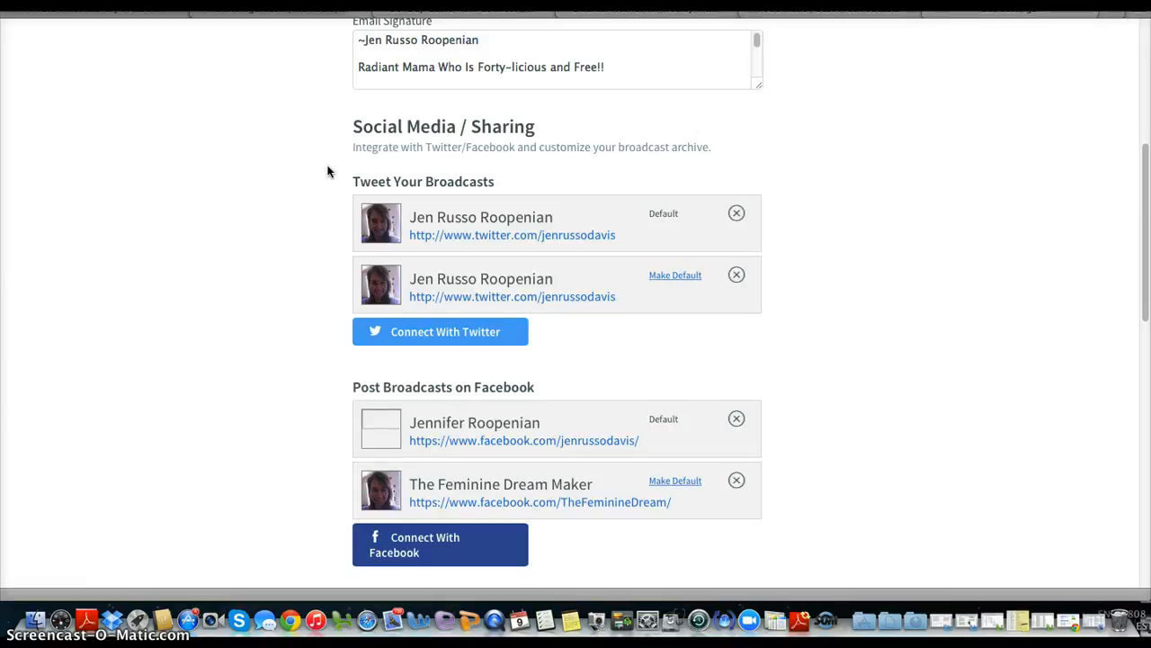
pyautogui.click(334, 201)
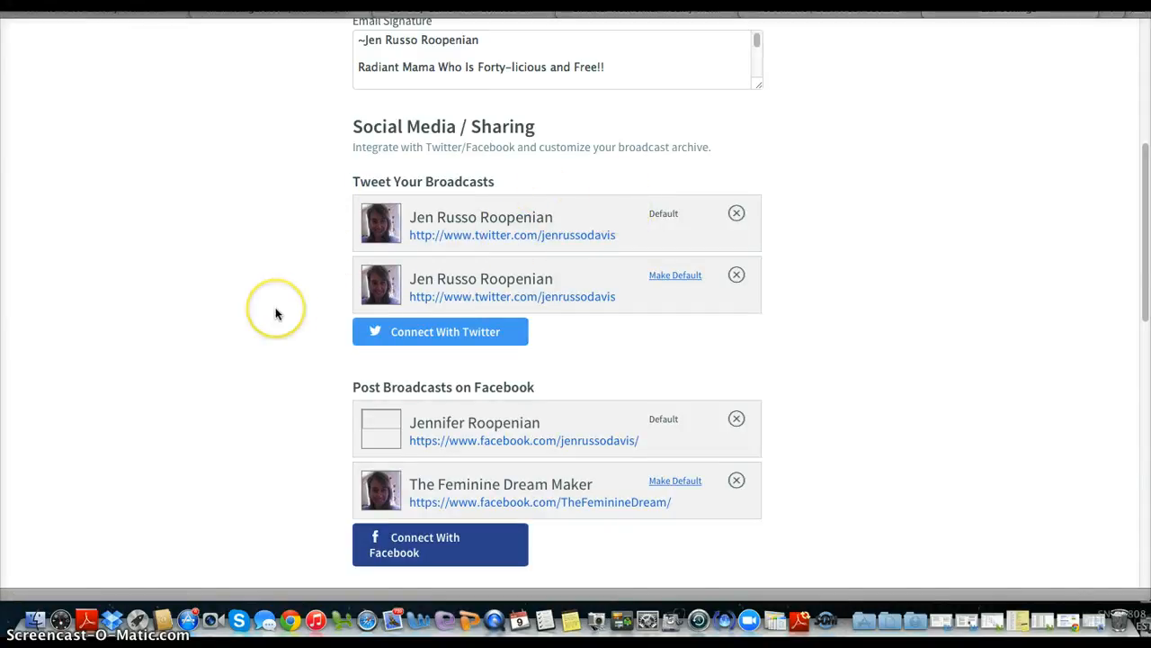
pyautogui.scroll(-3, 275, 313)
pyautogui.scroll(-1, 275, 313)
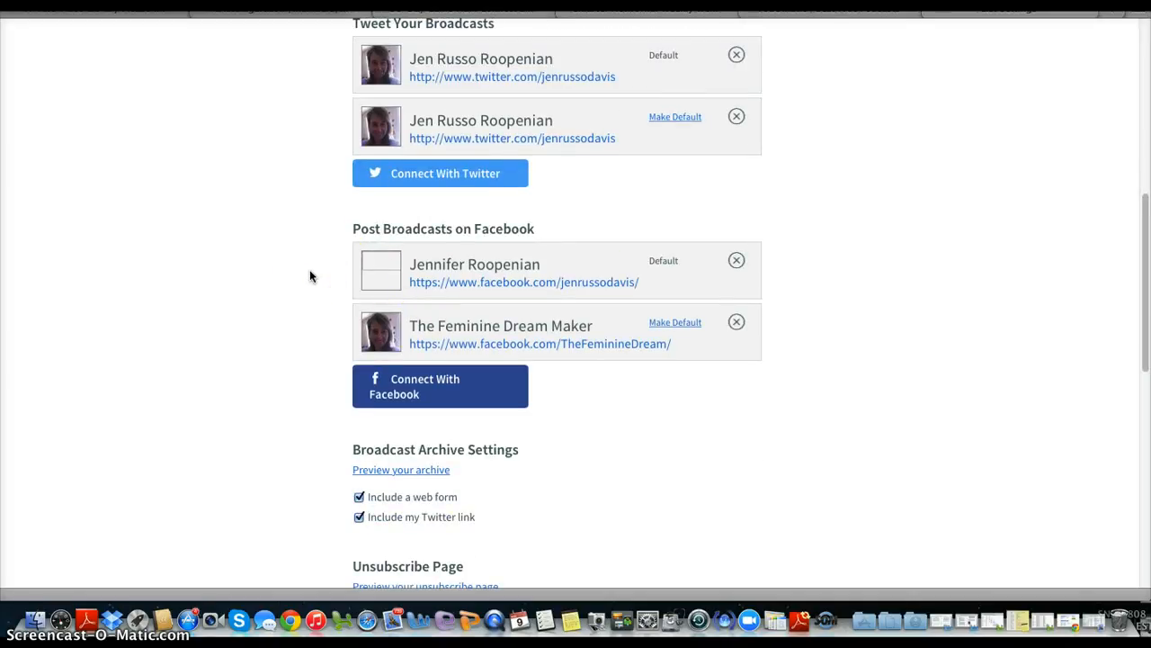
# Examine the broadcast archive settings, unsubscribe page option and Global Text Snippets section of the list
pyautogui.scroll(-6, 310, 277)
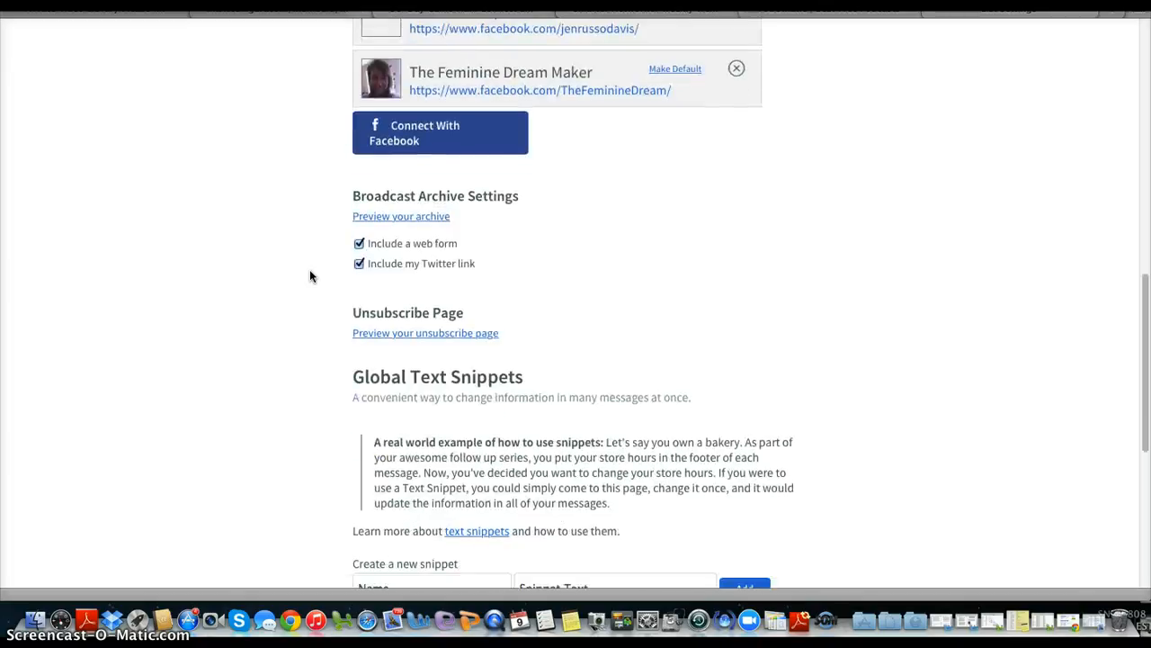
pyautogui.scroll(-5, 309, 277)
pyautogui.click(322, 290)
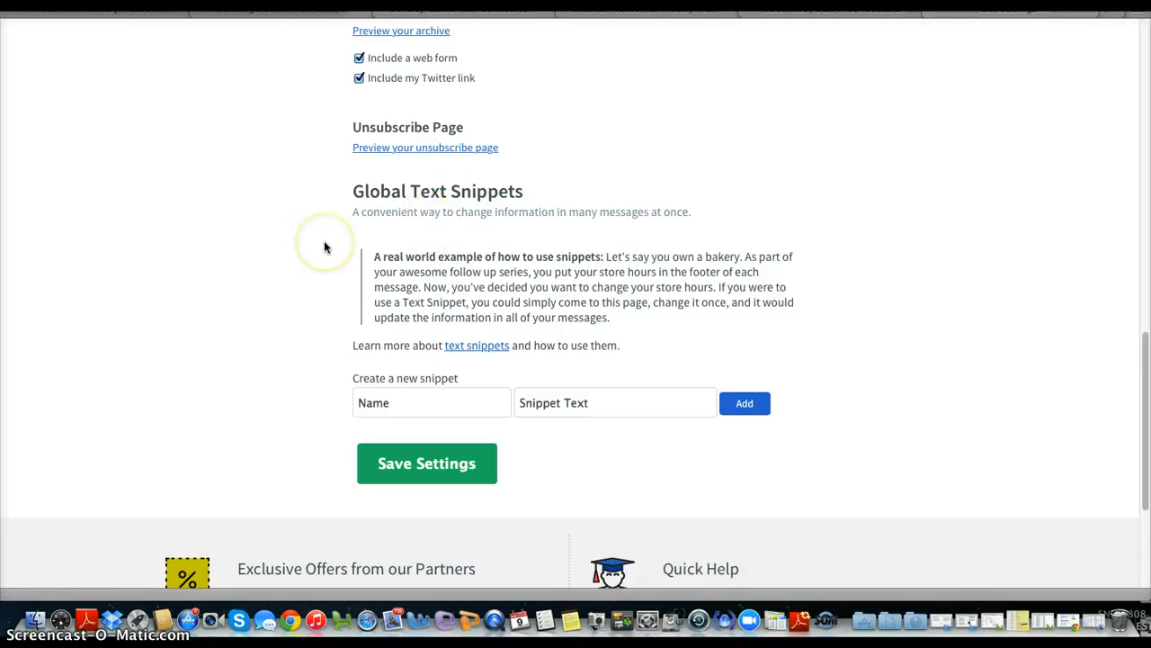
pyautogui.scroll(-1, 326, 248)
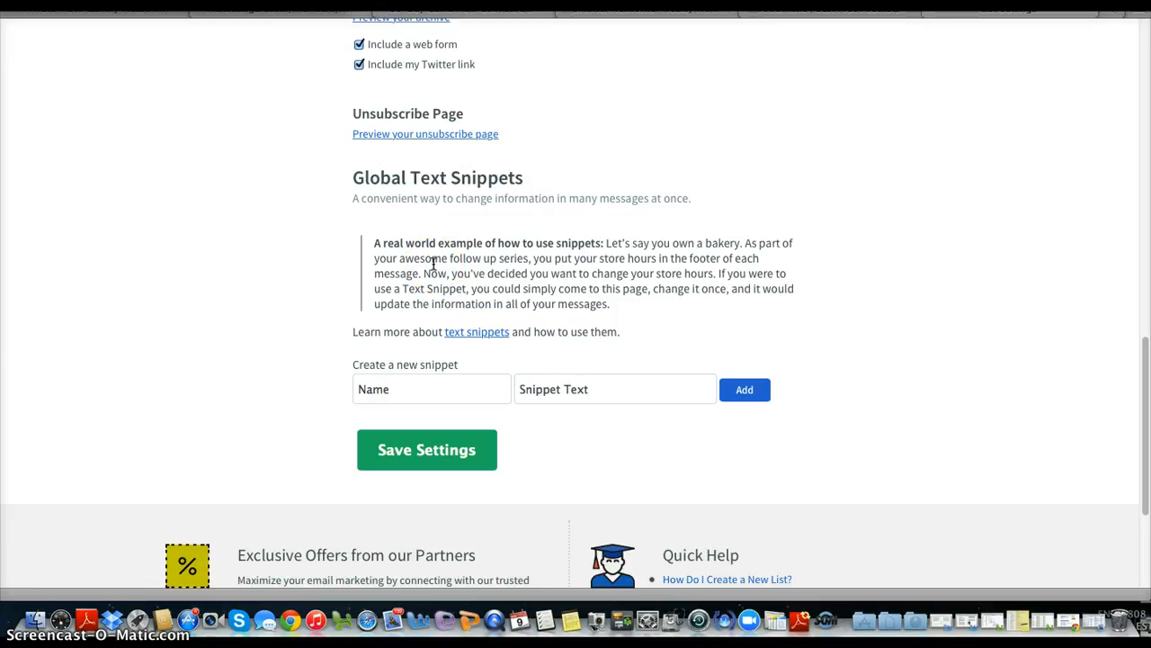
pyautogui.click(426, 452)
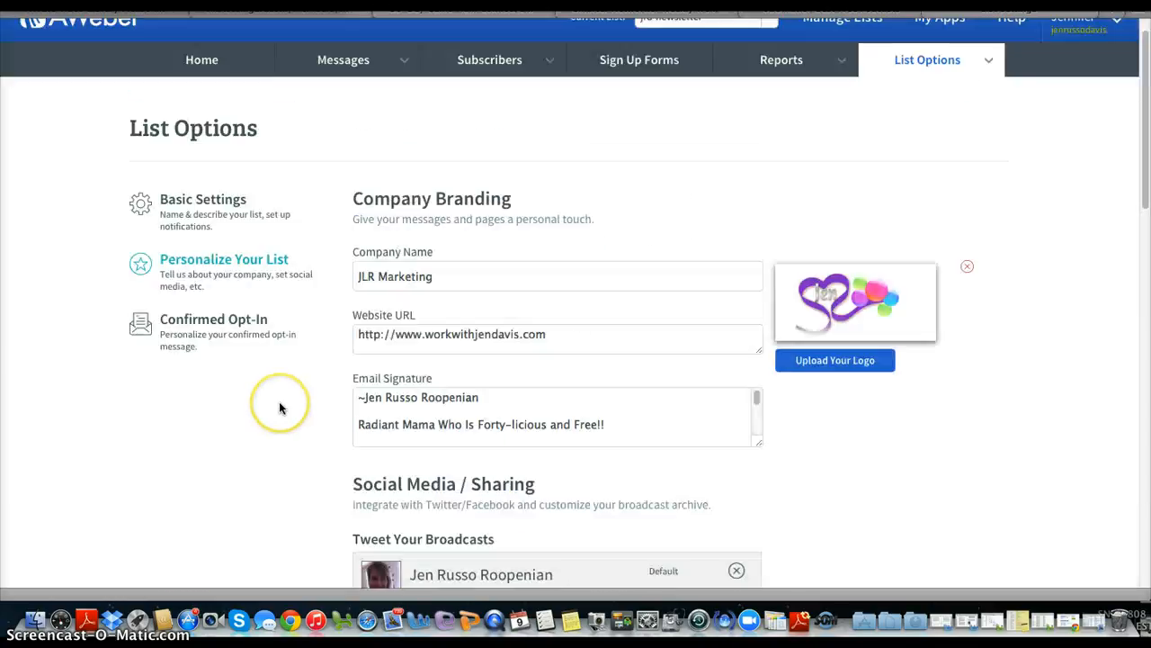
# Open the Confirmed Opt-In settings and examine the confirmation message's subject and body
pyautogui.click(204, 333)
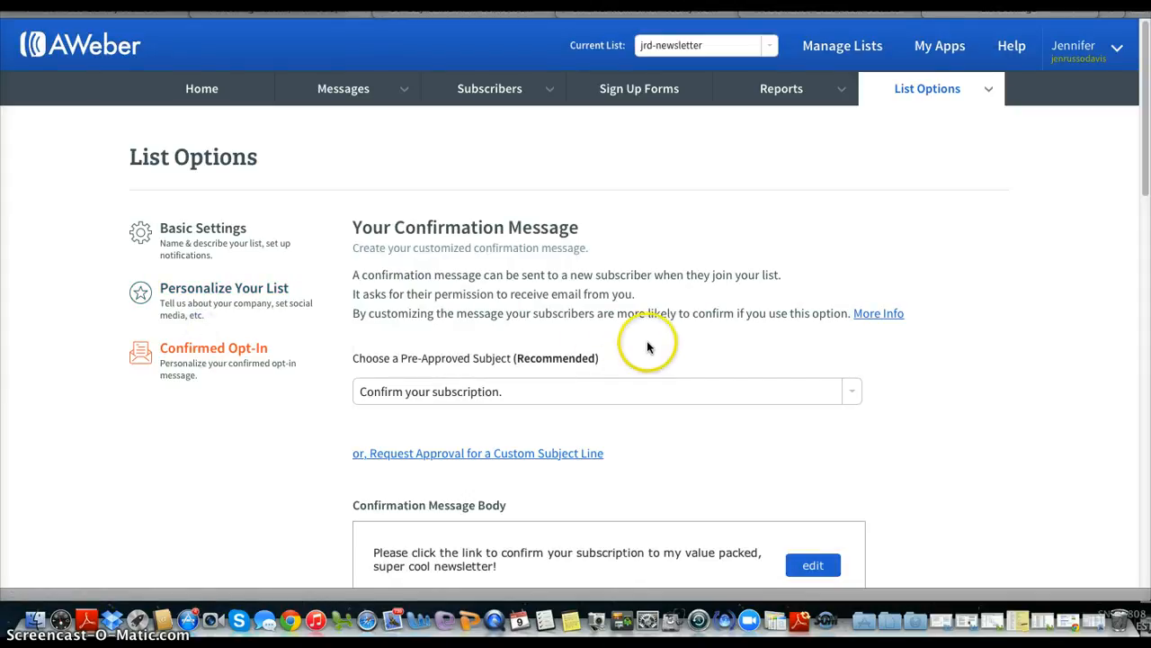
pyautogui.scroll(-2, 652, 342)
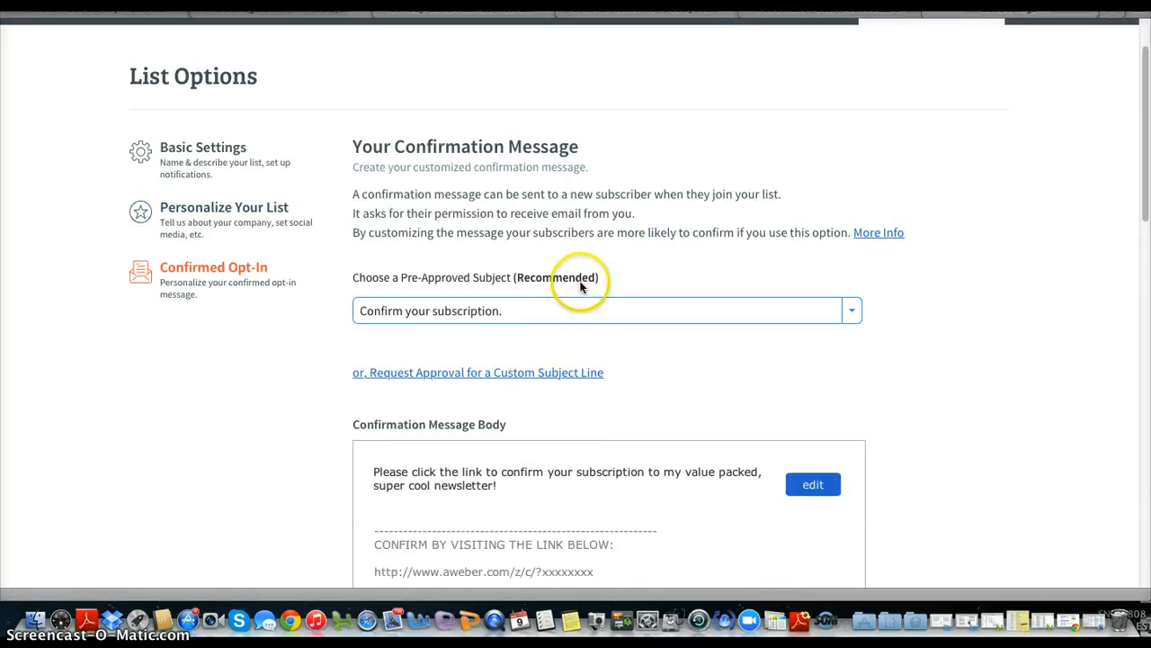
pyautogui.scroll(-9, 504, 315)
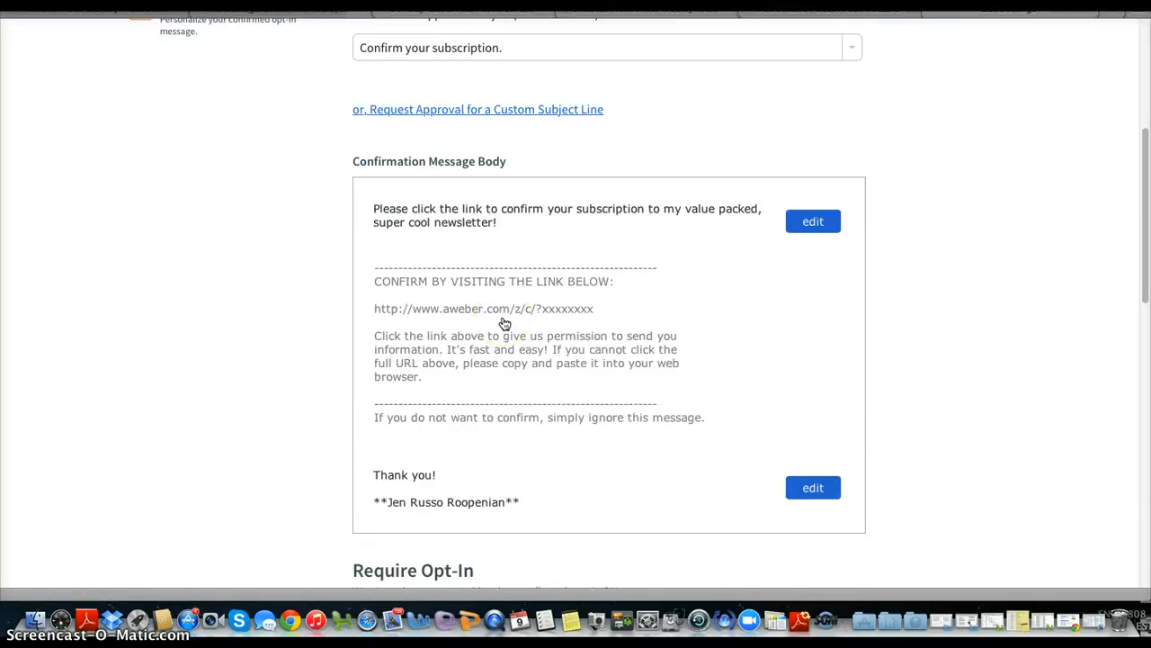
# Examine the confirmed opt-in switches for web forms and imports and the Confirmation Success Page URL field
pyautogui.scroll(-8, 504, 325)
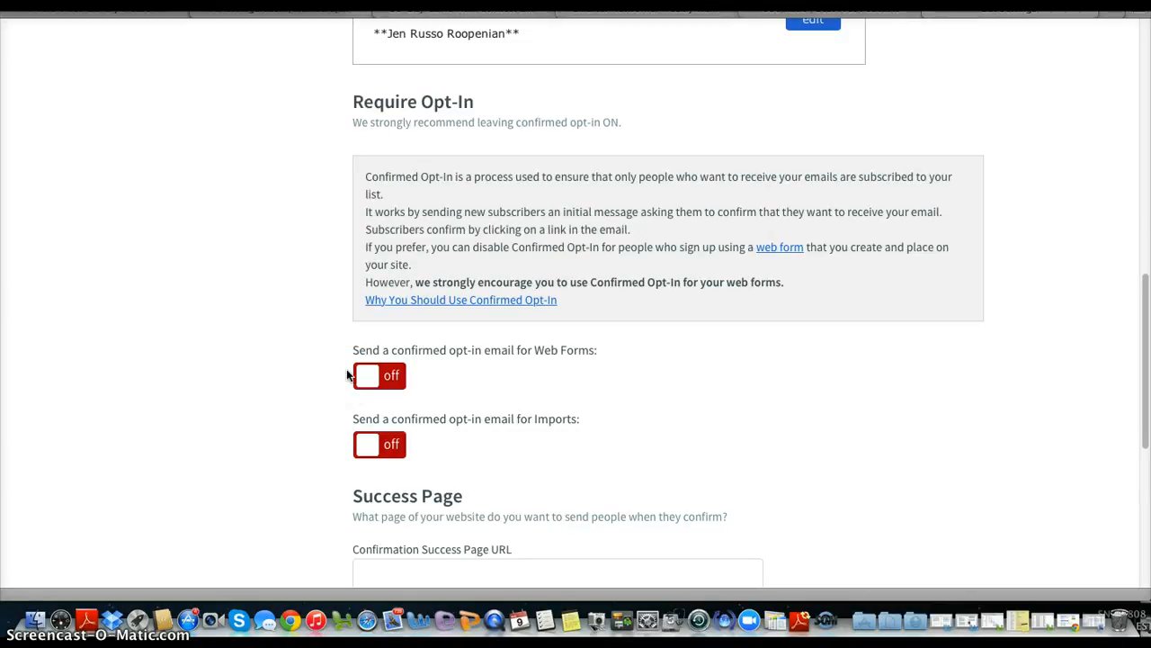
pyautogui.scroll(-1, 347, 375)
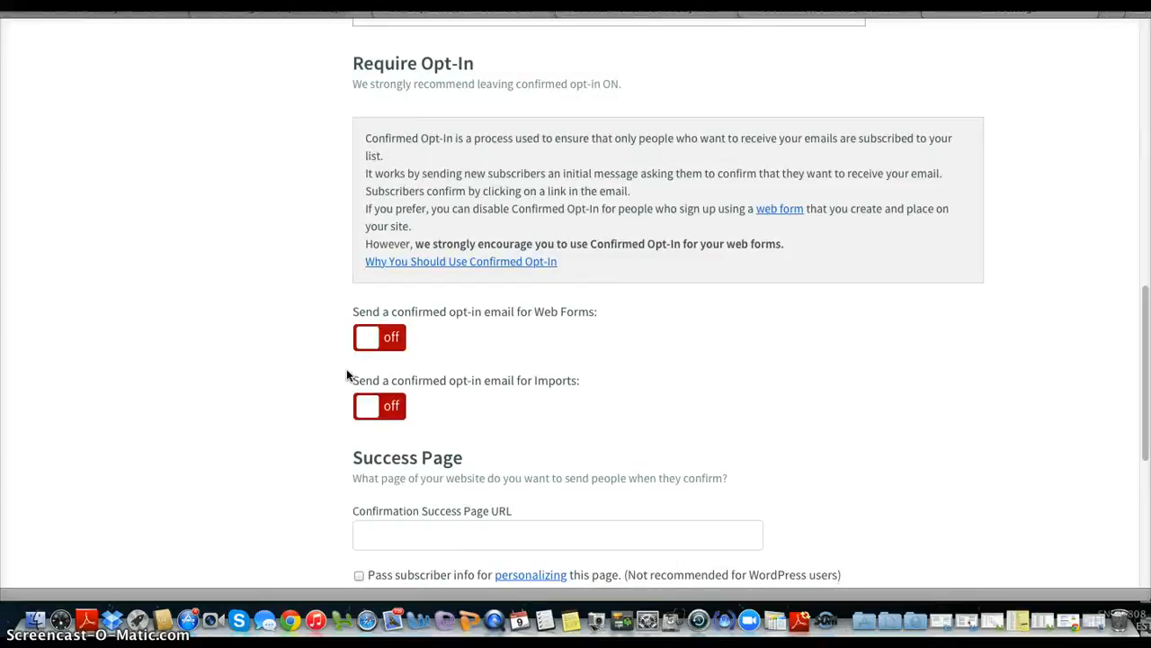
pyautogui.scroll(-3, 381, 403)
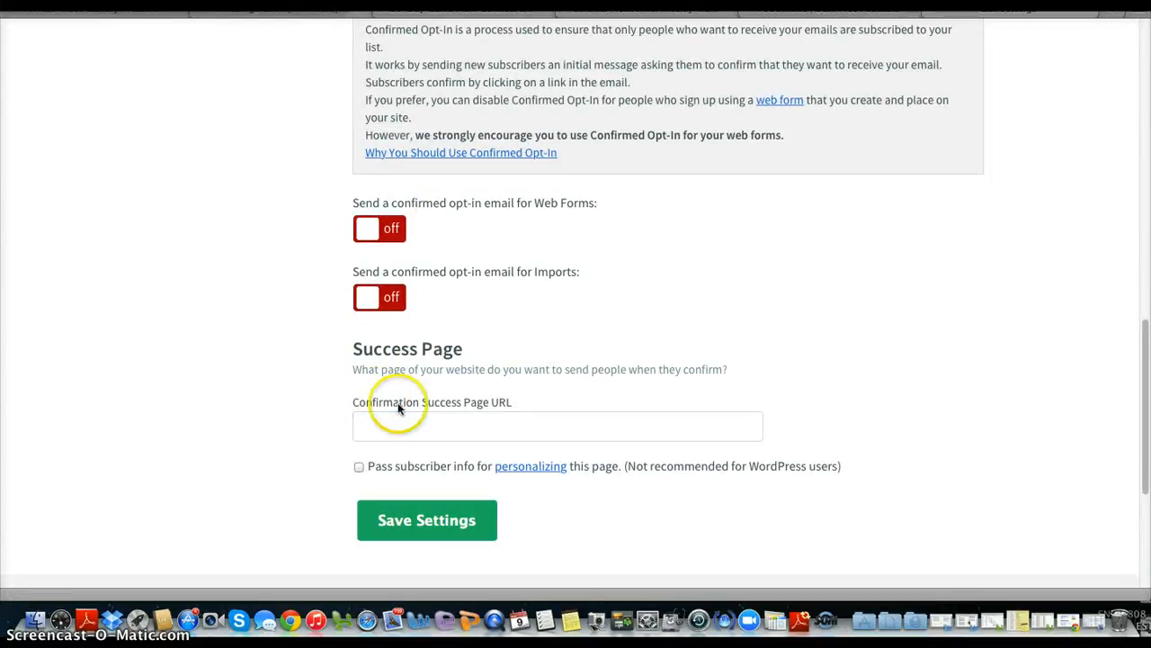
pyautogui.click(375, 416)
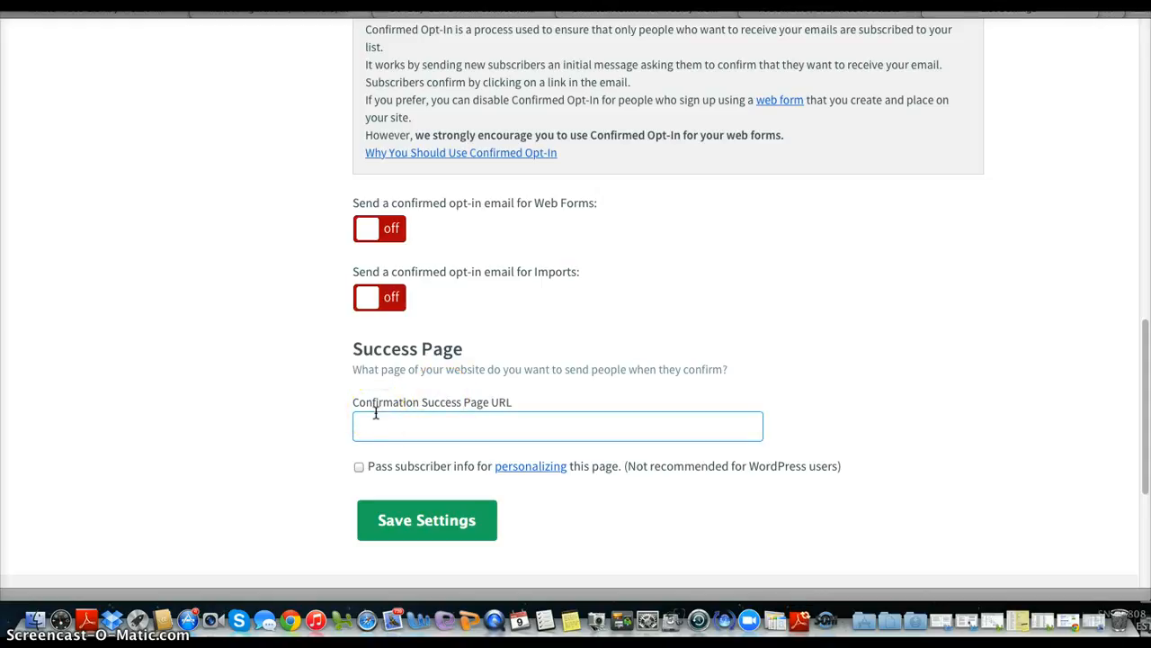
pyautogui.click(376, 427)
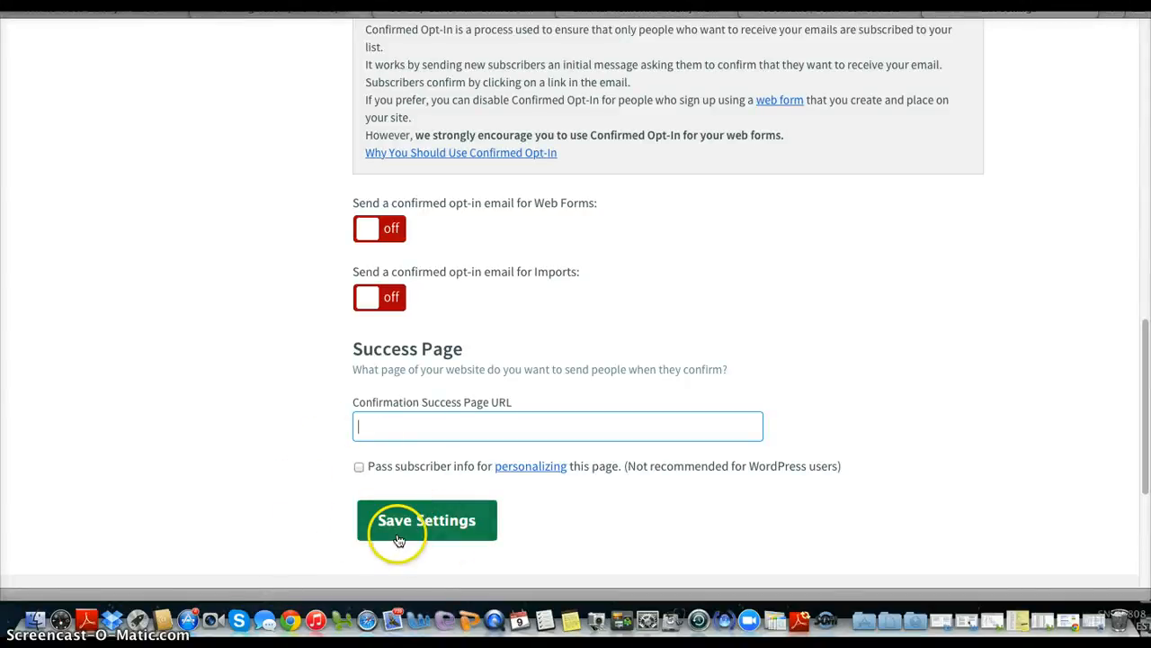
pyautogui.click(430, 521)
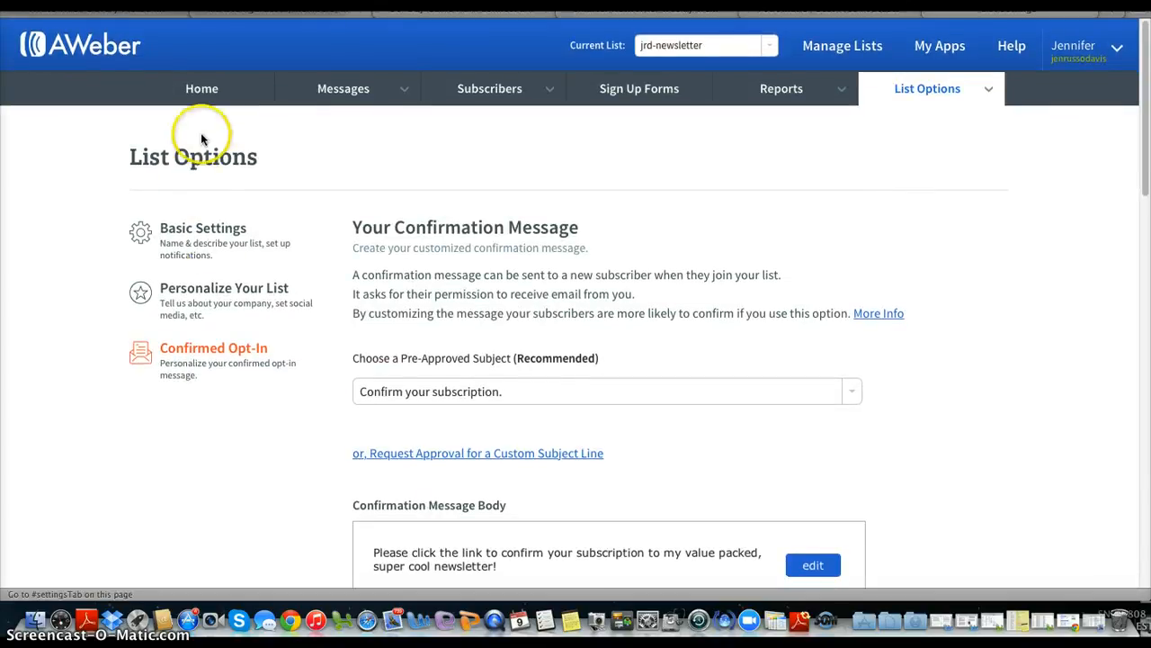
# Return to the account overview and examine the subscriber figures for the jrd-newsletter list
pyautogui.click(191, 100)
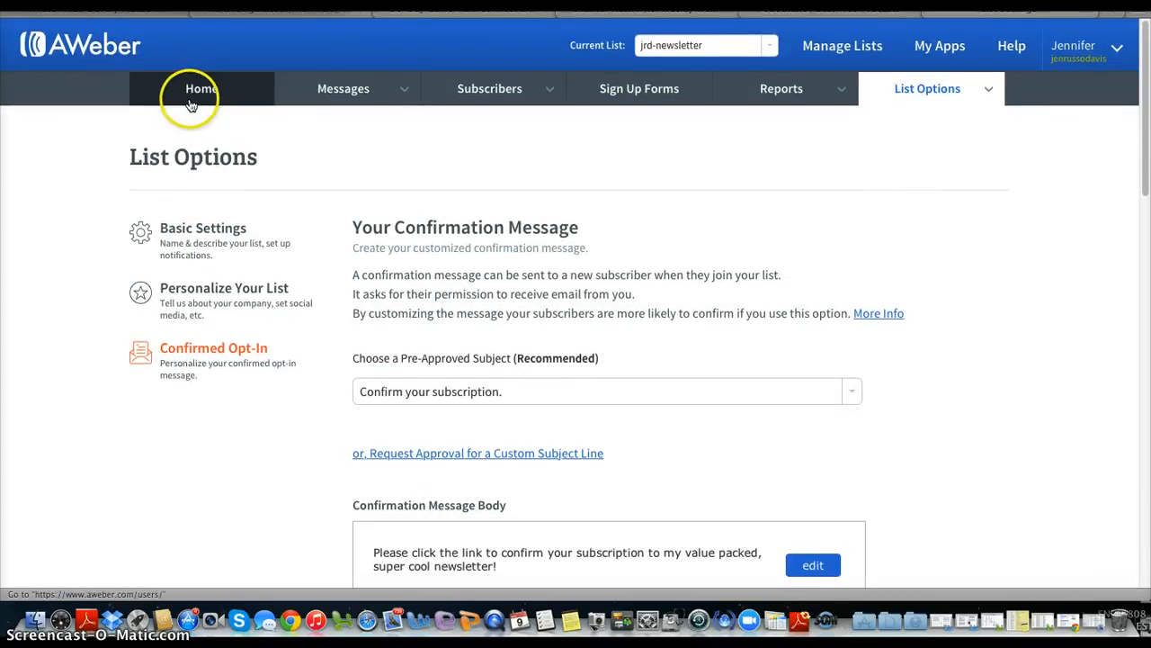
pyautogui.click(458, 171)
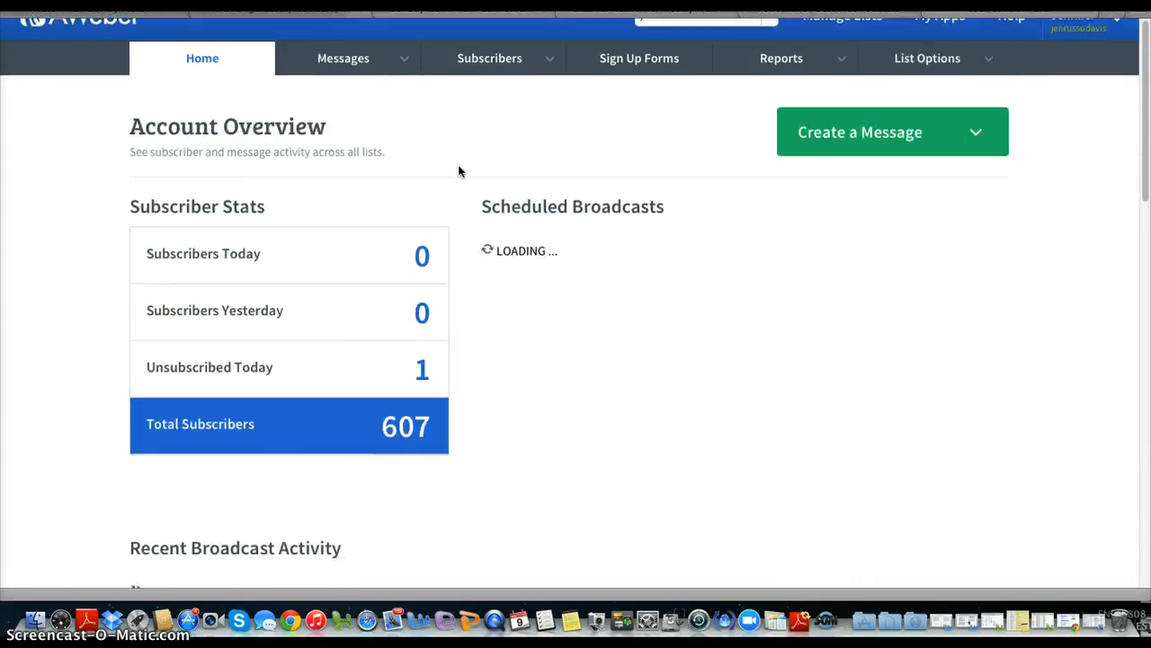
pyautogui.scroll(-15, 458, 171)
pyautogui.scroll(-2, 458, 165)
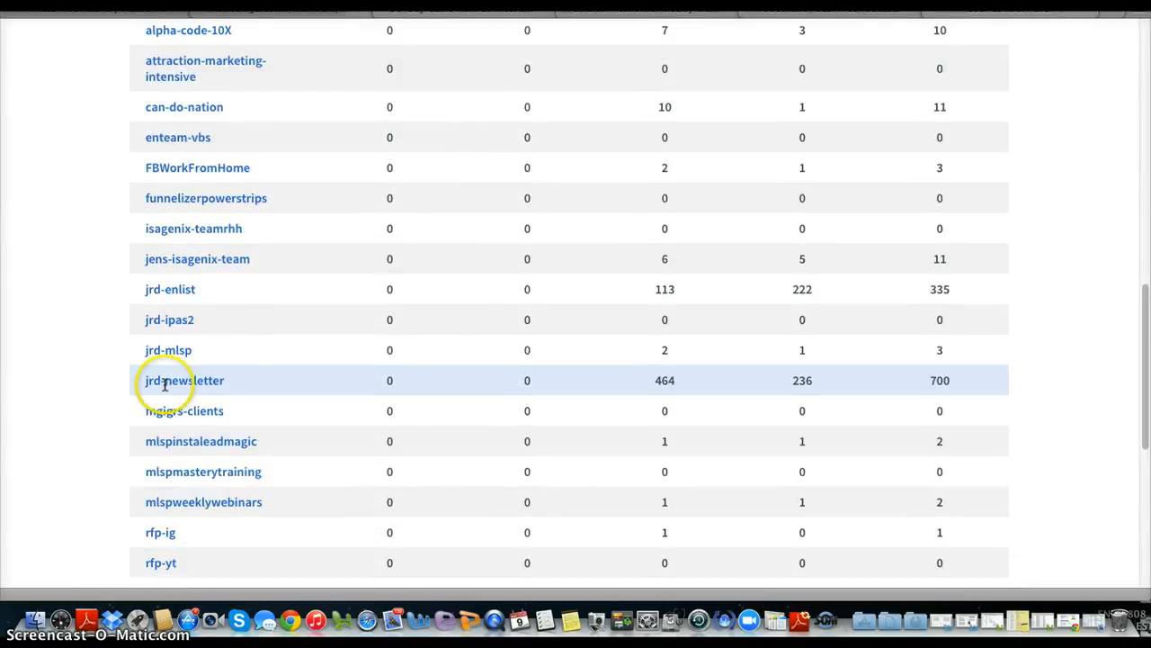
pyautogui.click(584, 376)
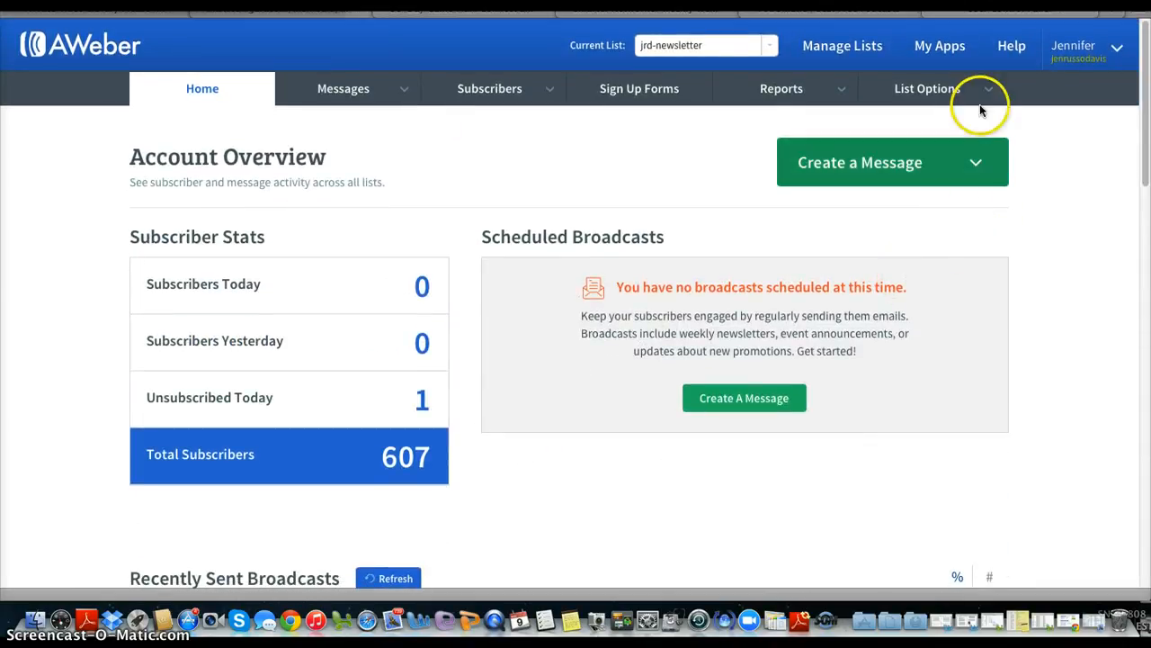
# Log out of the AWeber account
pyautogui.click(1070, 54)
pyautogui.click(1070, 140)
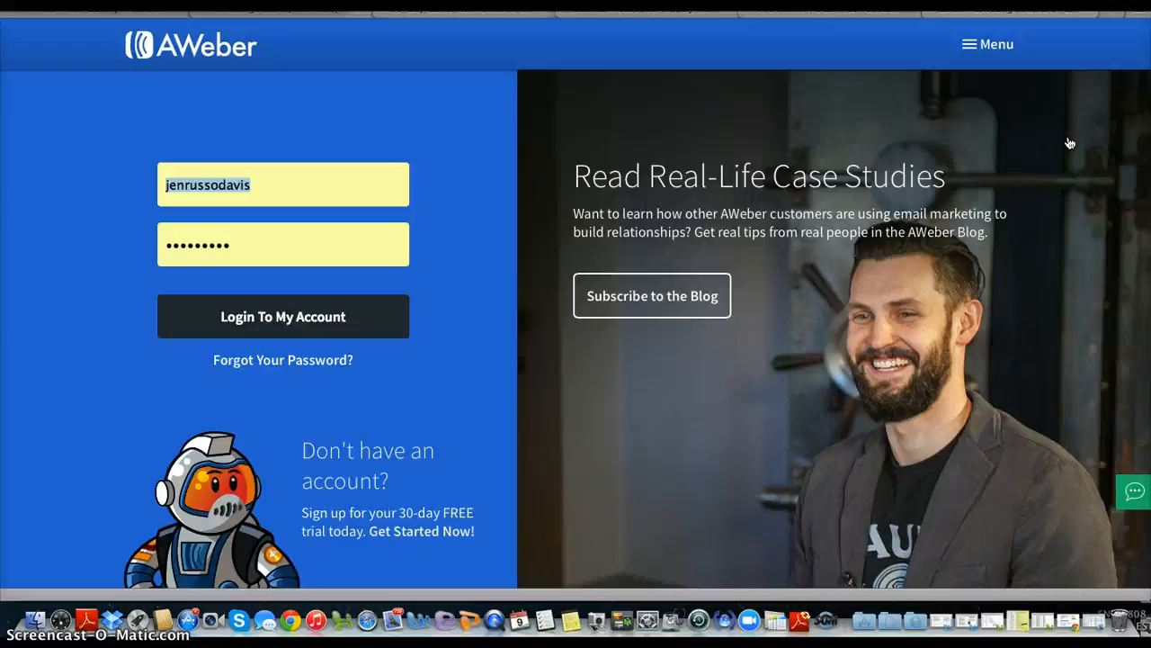
pyautogui.click(955, 85)
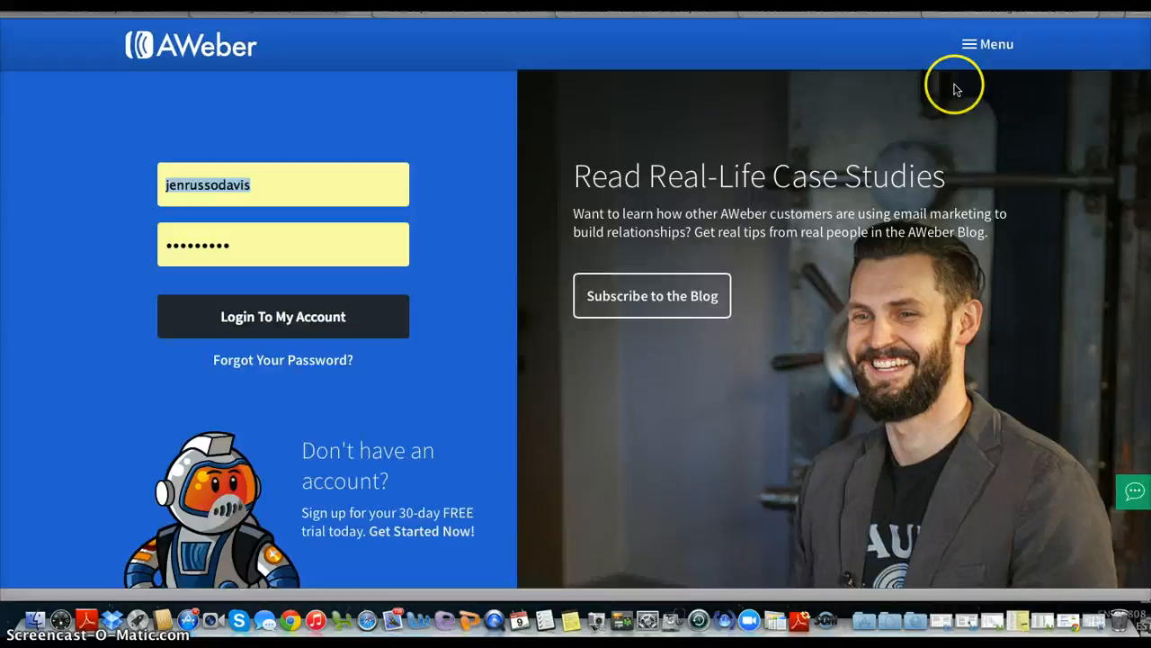